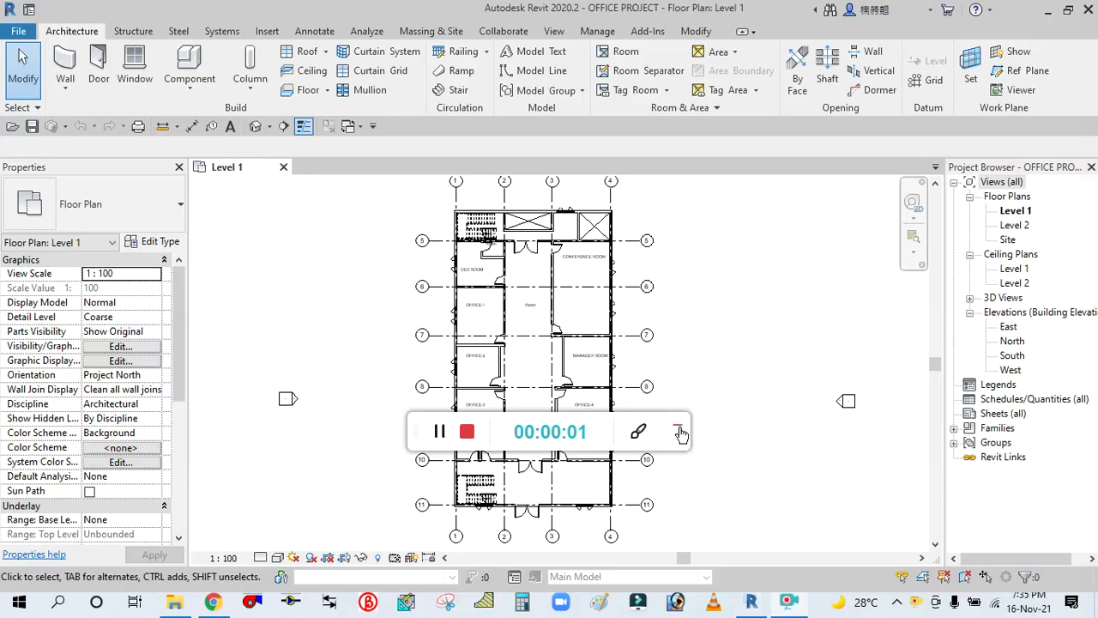
# - Pan and zoom around the OFFICE PROJECT Level 1 plan to review grids 1–11 and its rooms
pyautogui.click(678, 430)
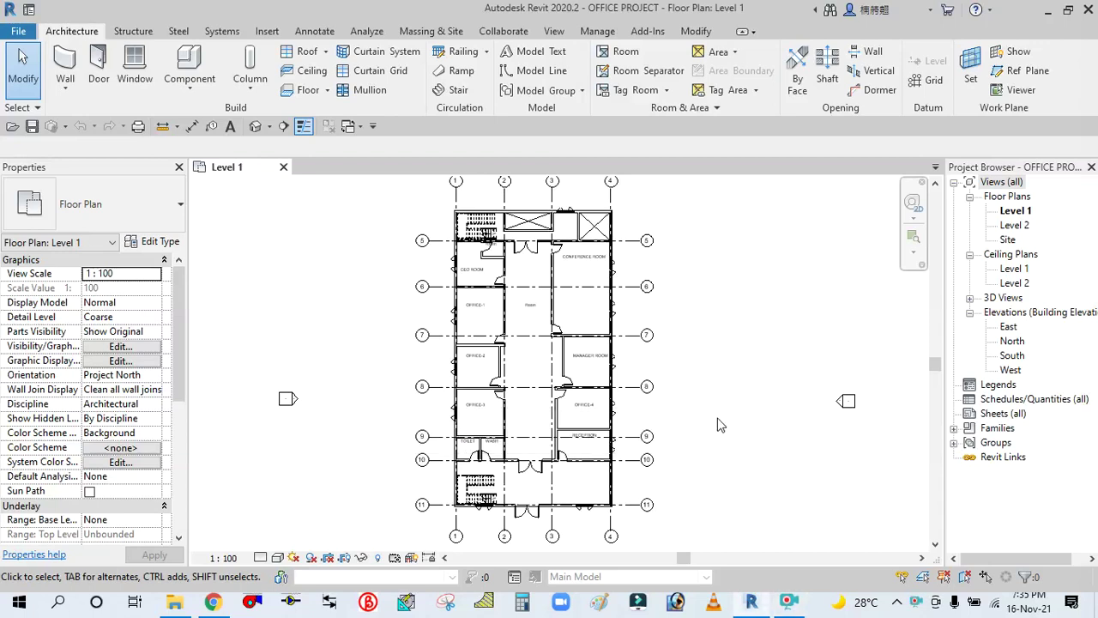
pyautogui.scroll(2, 725, 420)
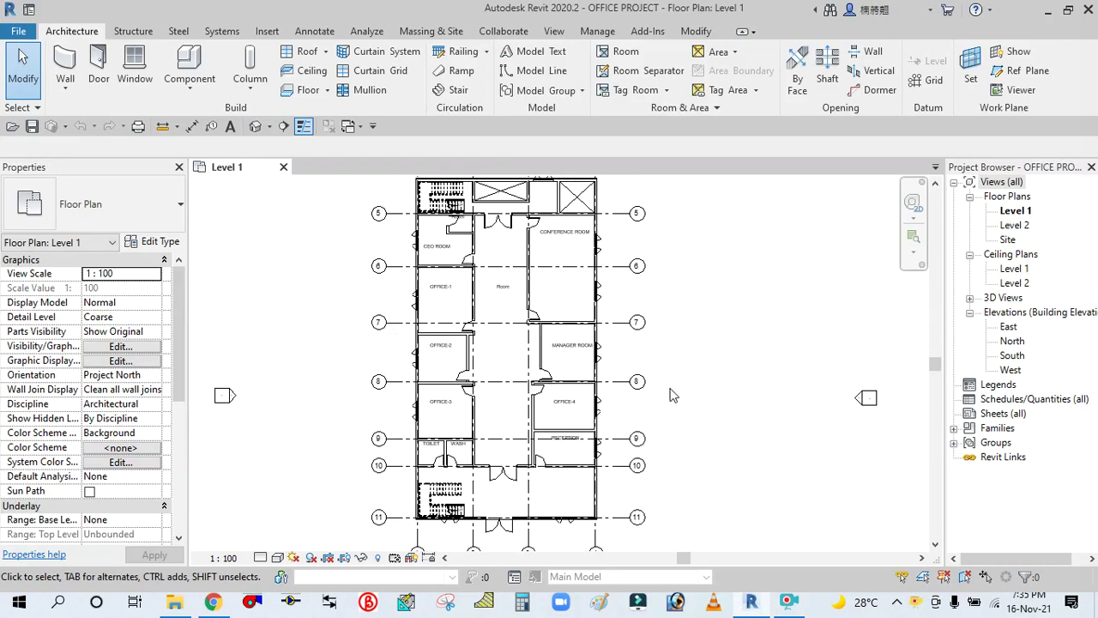
pyautogui.moveTo(674, 395); pyautogui.dragTo(699, 433, button='middle')
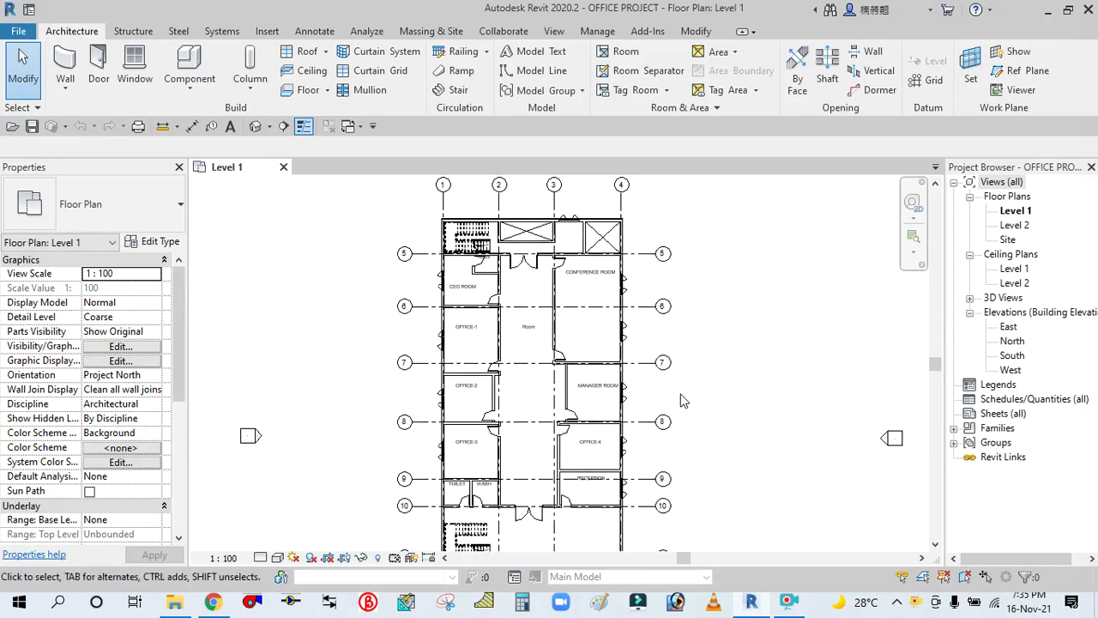
pyautogui.scroll(3, 518, 277)
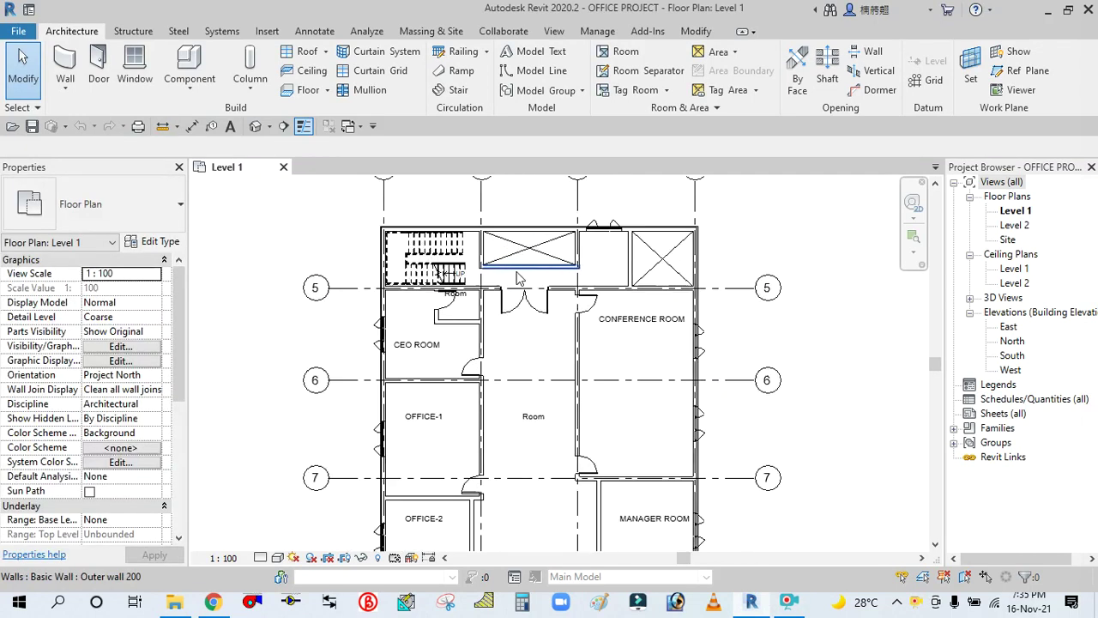
pyautogui.scroll(-1, 742, 291)
pyautogui.moveTo(829, 437); pyautogui.dragTo(766, 328, button='middle')
pyautogui.scroll(-1, 743, 421)
pyautogui.moveTo(743, 421); pyautogui.dragTo(727, 399, button='middle')
pyautogui.scroll(1, 726, 399)
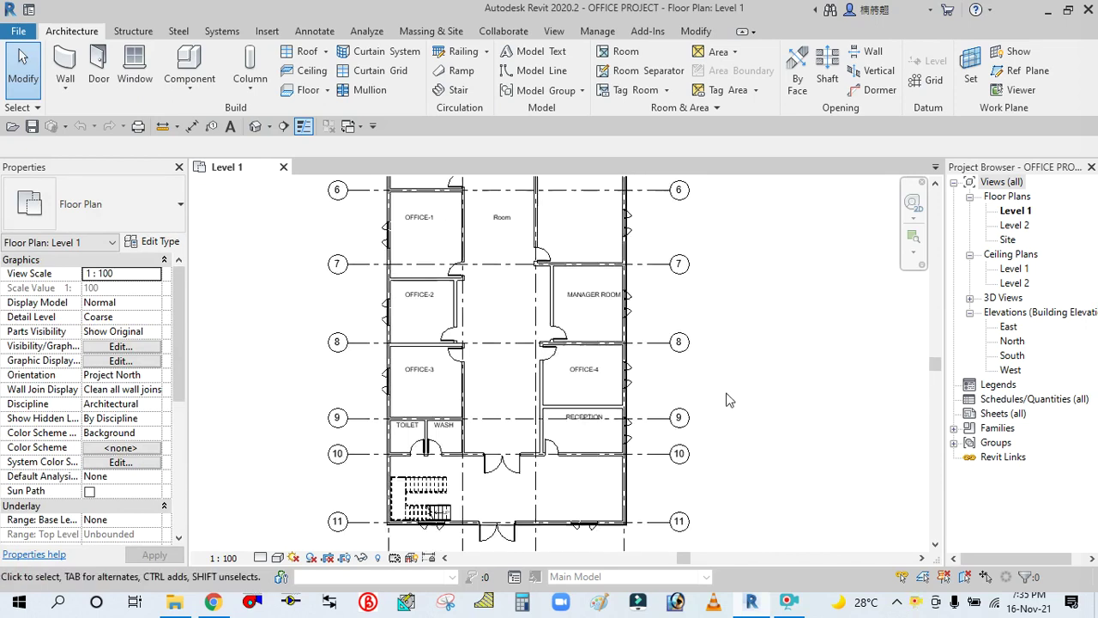
pyautogui.moveTo(748, 311); pyautogui.dragTo(746, 401, button='middle')
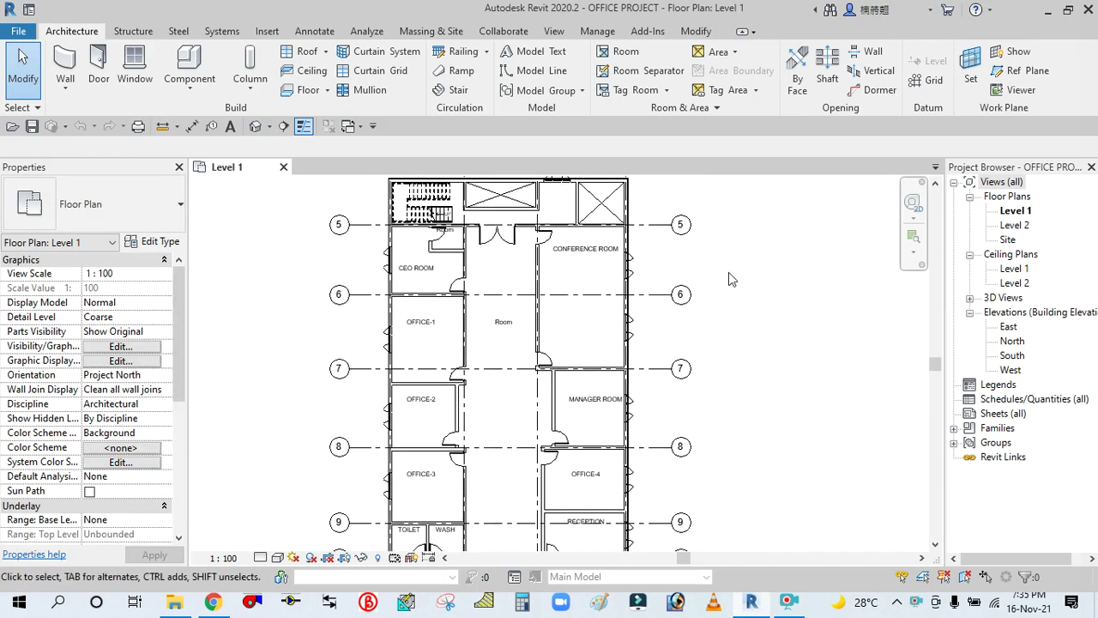
pyautogui.moveTo(729, 279); pyautogui.dragTo(743, 355, button='middle')
pyautogui.scroll(-1, 745, 377)
pyautogui.moveTo(762, 468); pyautogui.dragTo(719, 364, button='middle')
pyautogui.scroll(-1, 735, 358)
pyautogui.moveTo(705, 286); pyautogui.dragTo(705, 358, button='middle')
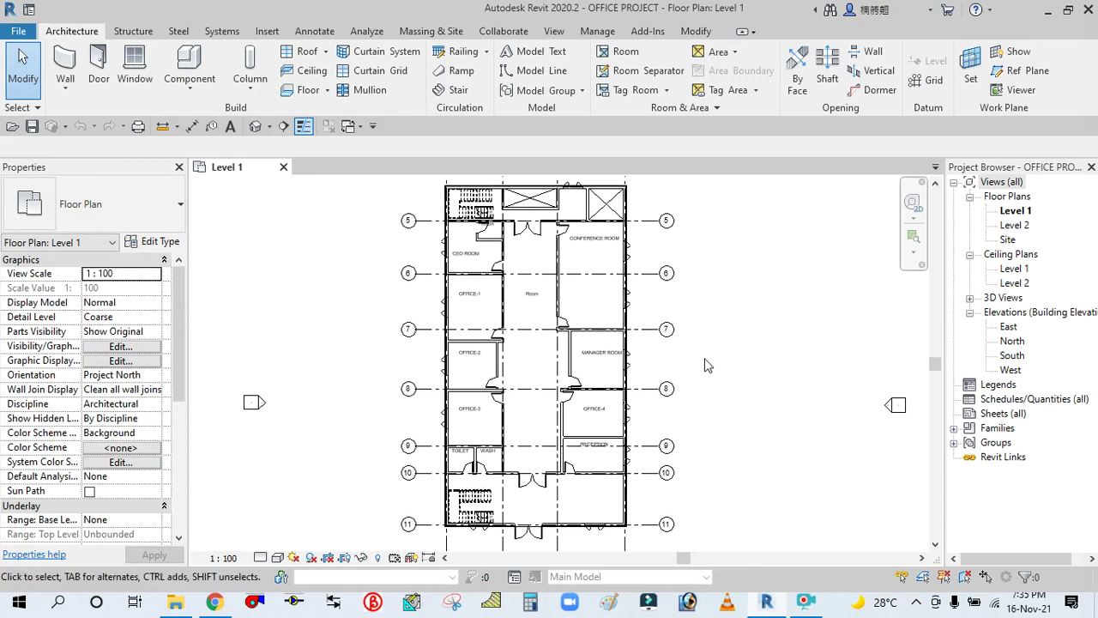
pyautogui.scroll(3, 703, 369)
pyautogui.moveTo(687, 292); pyautogui.dragTo(719, 364, button='middle')
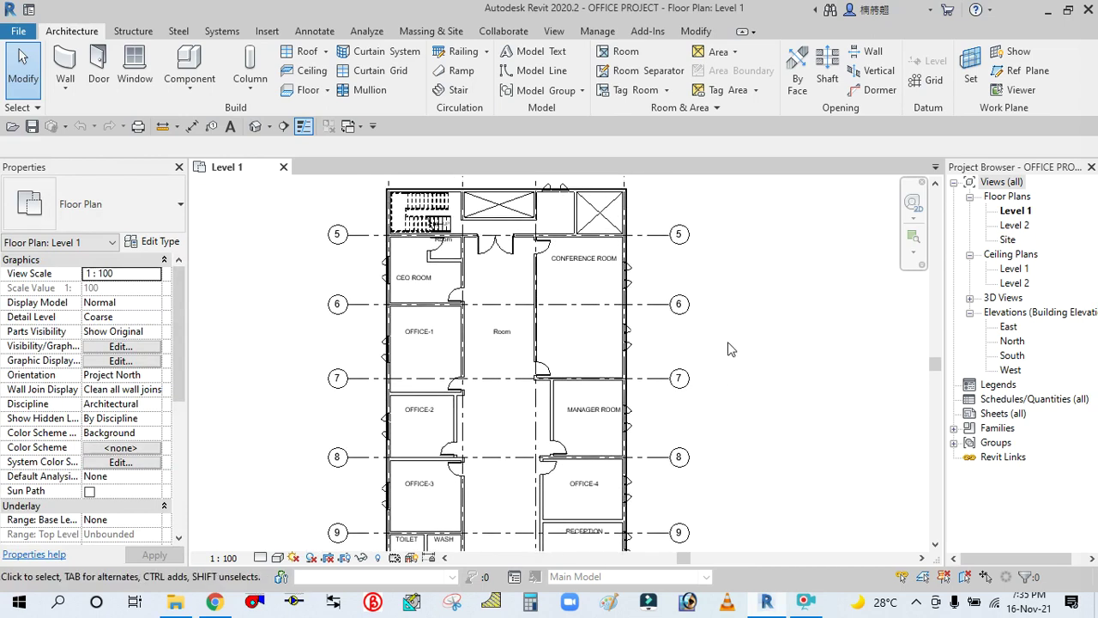
pyautogui.moveTo(726, 363); pyautogui.dragTo(711, 326, button='middle')
pyautogui.scroll(-1, 711, 334)
pyautogui.scroll(1, 702, 386)
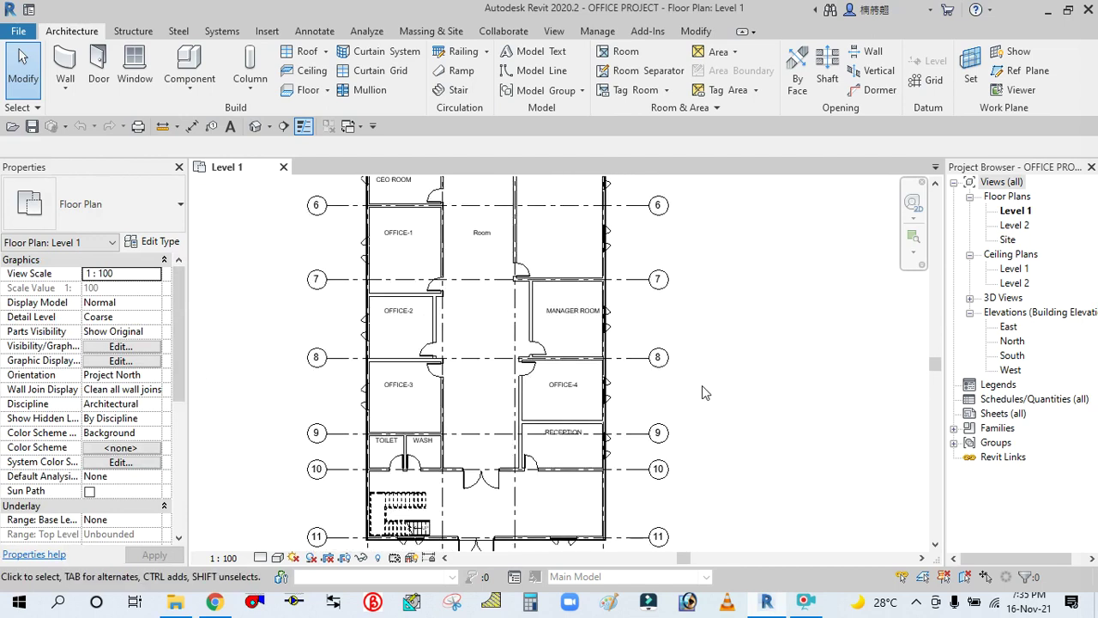
pyautogui.scroll(-2, 701, 385)
pyautogui.moveTo(701, 385); pyautogui.dragTo(723, 397, button='middle')
pyautogui.scroll(2, 705, 453)
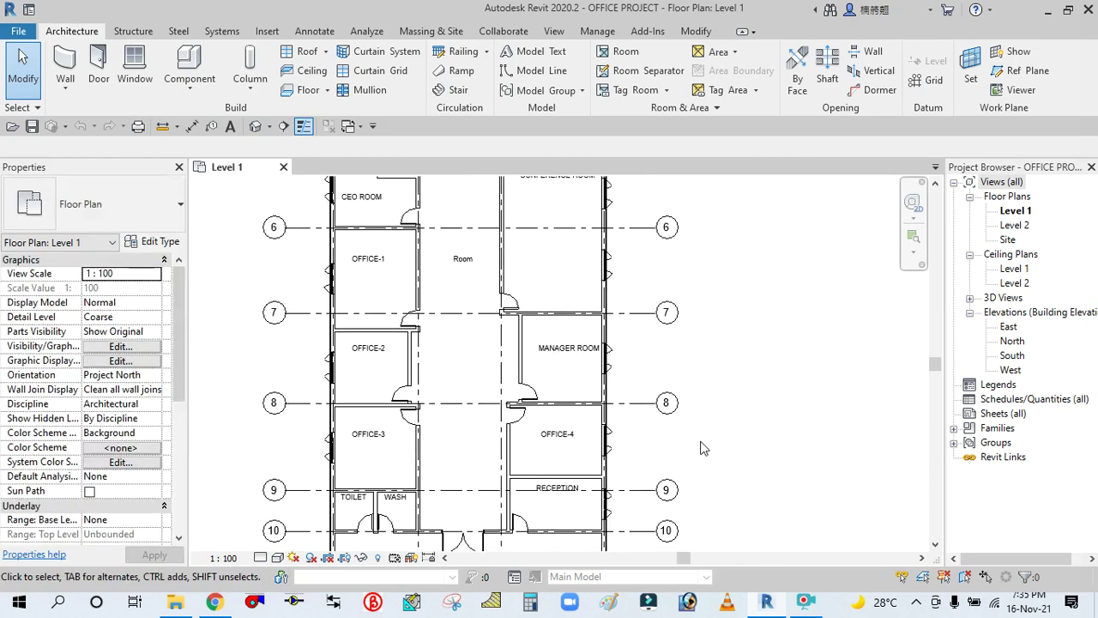
pyautogui.scroll(-1, 702, 414)
pyautogui.moveTo(707, 467); pyautogui.dragTo(743, 356, button='middle')
pyautogui.moveTo(730, 244); pyautogui.dragTo(728, 366, button='middle')
pyautogui.scroll(1, 730, 258)
pyautogui.moveTo(730, 258); pyautogui.dragTo(766, 309, button='middle')
pyautogui.scroll(1, 756, 374)
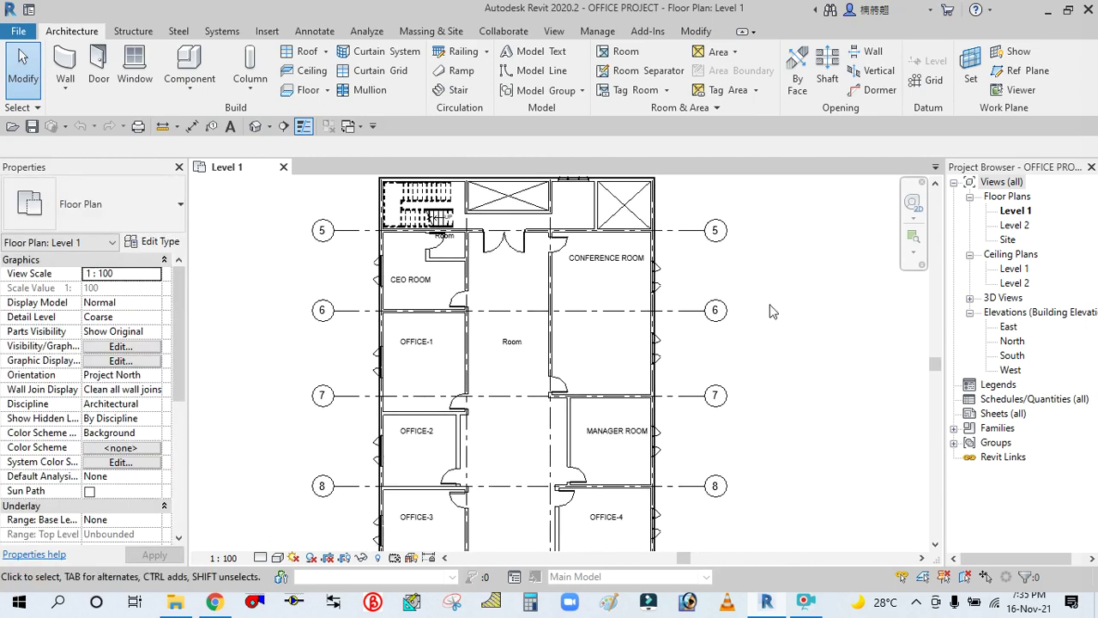
pyautogui.scroll(-1, 767, 308)
pyautogui.moveTo(755, 424); pyautogui.dragTo(763, 366, button='middle')
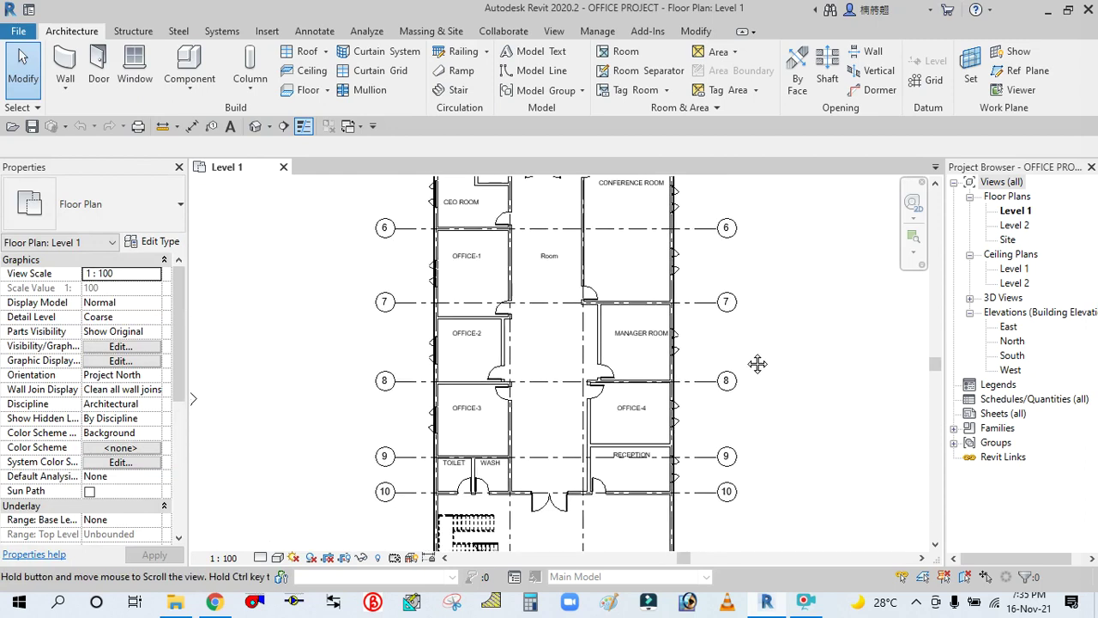
pyautogui.scroll(1, 767, 431)
pyautogui.moveTo(763, 419); pyautogui.dragTo(743, 369, button='middle')
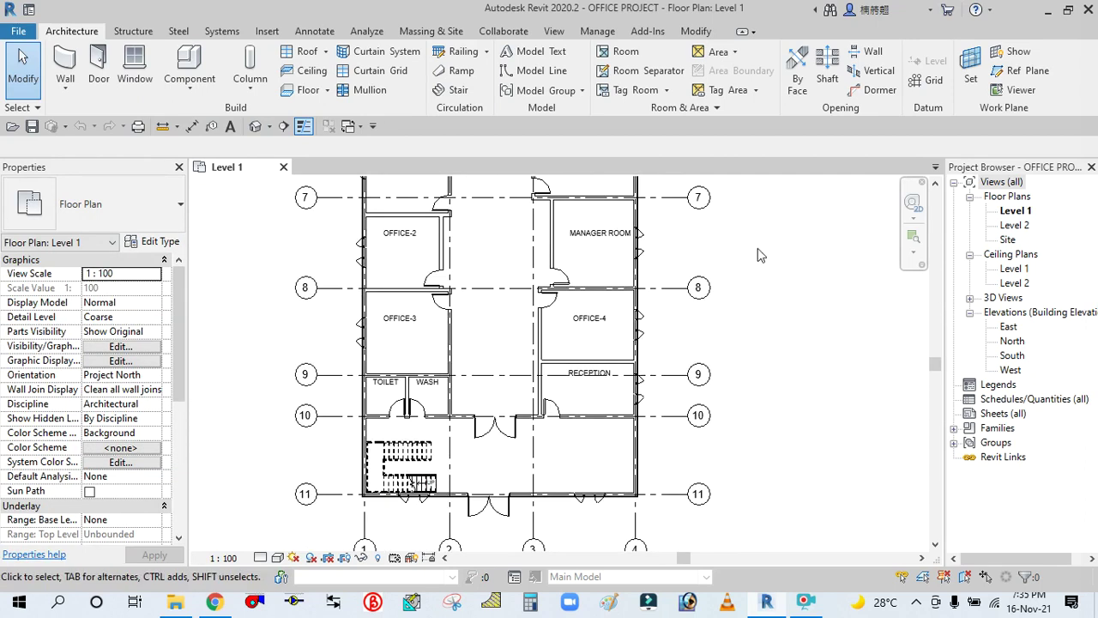
pyautogui.moveTo(759, 252); pyautogui.dragTo(765, 351, button='middle')
pyautogui.scroll(-1, 767, 357)
pyautogui.moveTo(764, 292); pyautogui.dragTo(797, 311, button='middle')
pyautogui.scroll(1, 740, 334)
pyautogui.moveTo(787, 417); pyautogui.dragTo(777, 360, button='middle')
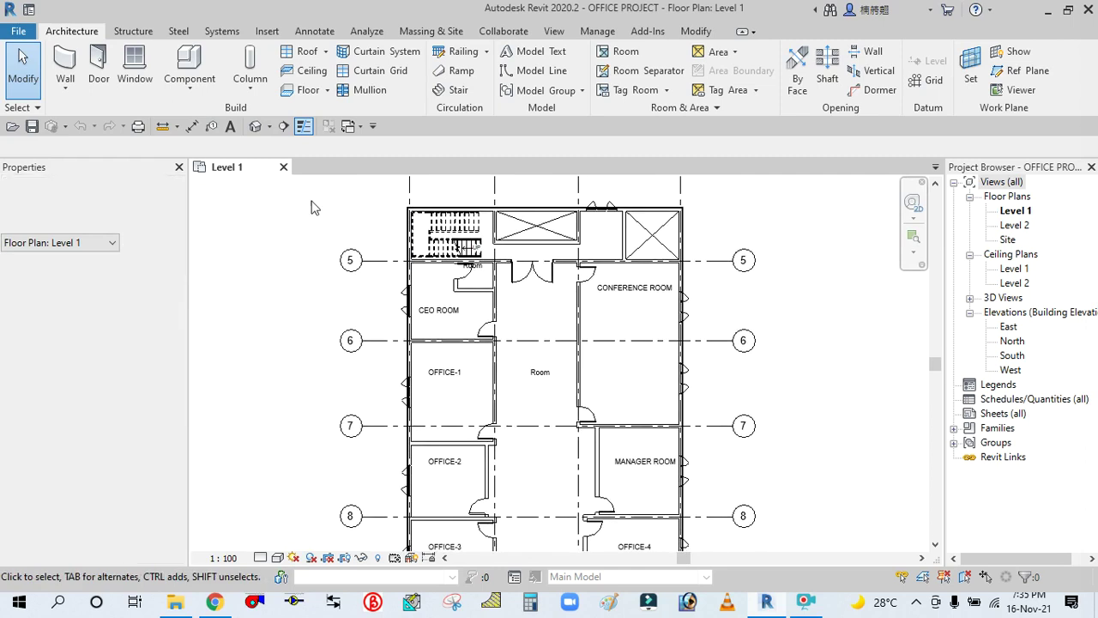
# - Close the OFFICE PROJECT and start a new project from the Home screen
pyautogui.click(285, 168)
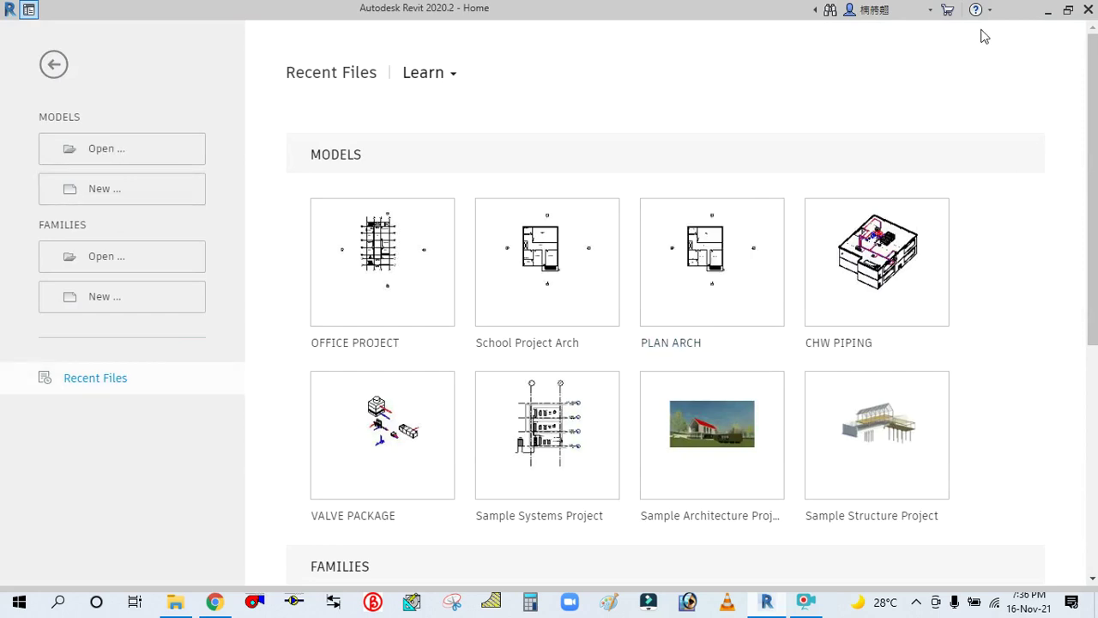
pyautogui.click(1049, 10)
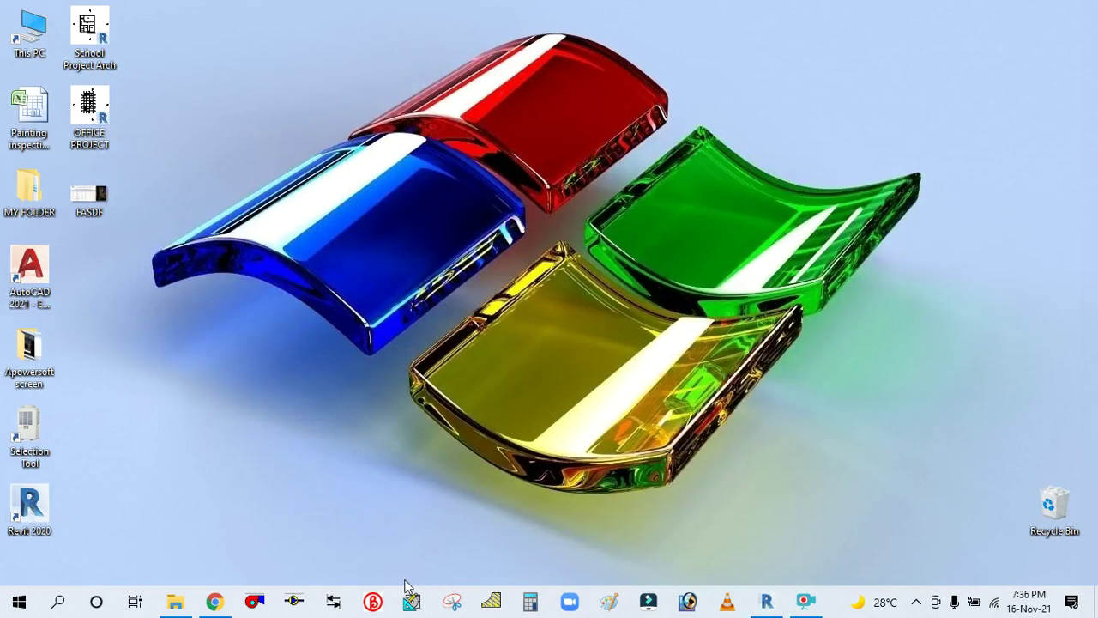
pyautogui.click(768, 602)
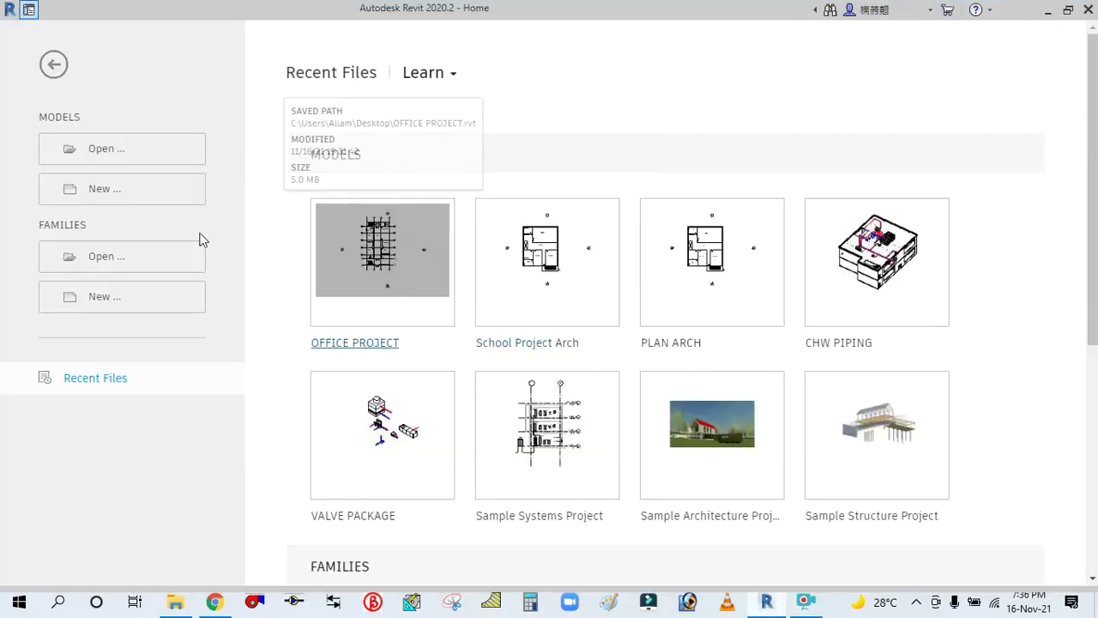
pyautogui.click(100, 194)
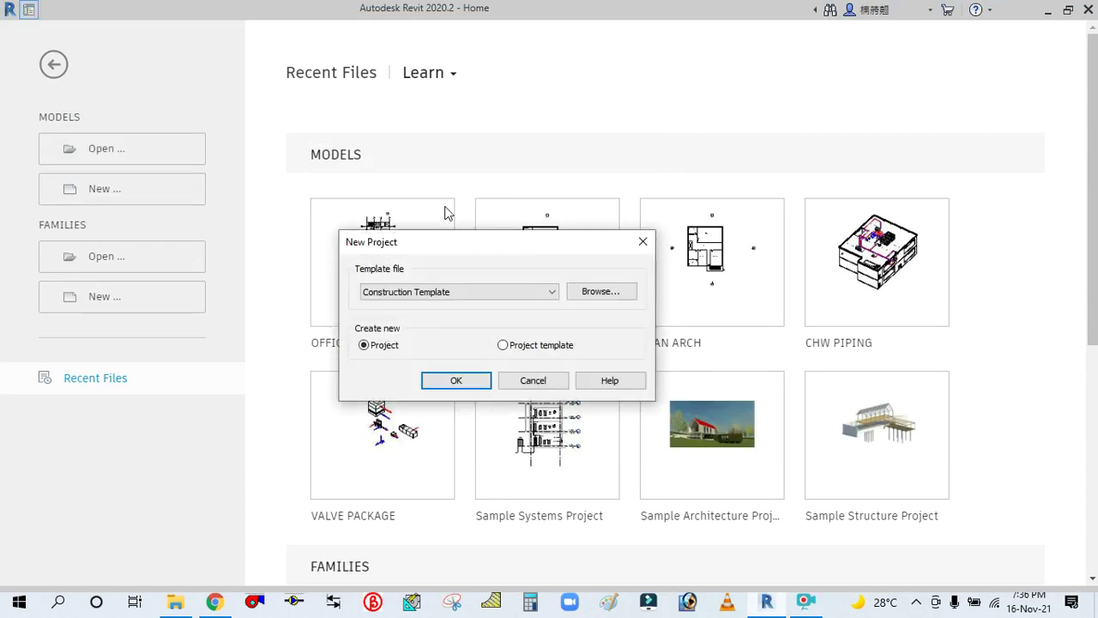
# - Create Project1 as a Project using the Mechanical Template
pyautogui.click(510, 292)
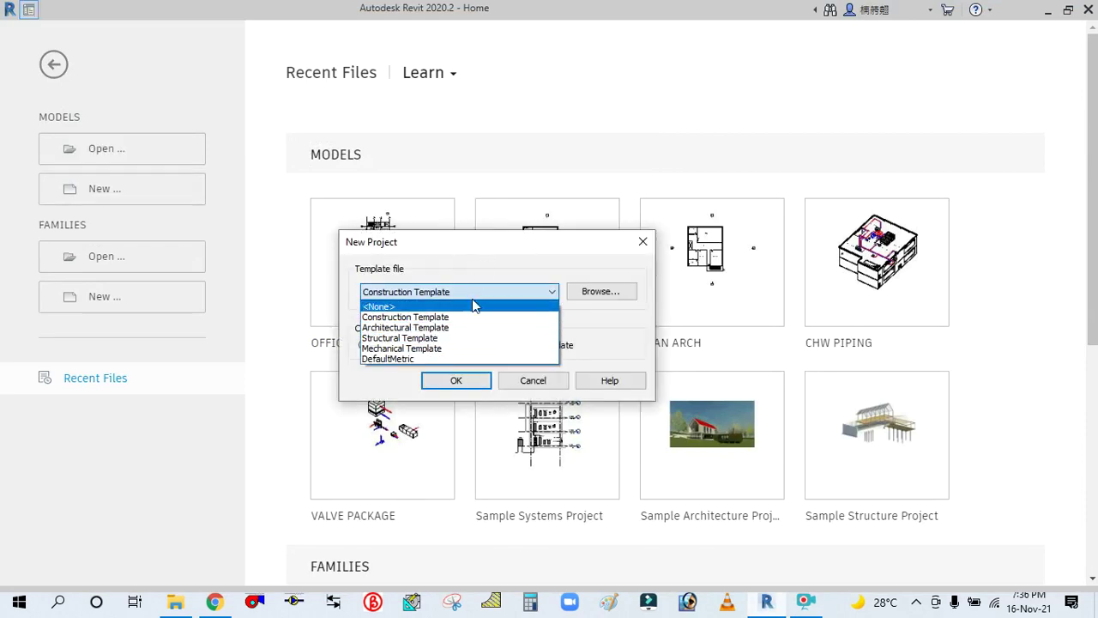
pyautogui.click(434, 349)
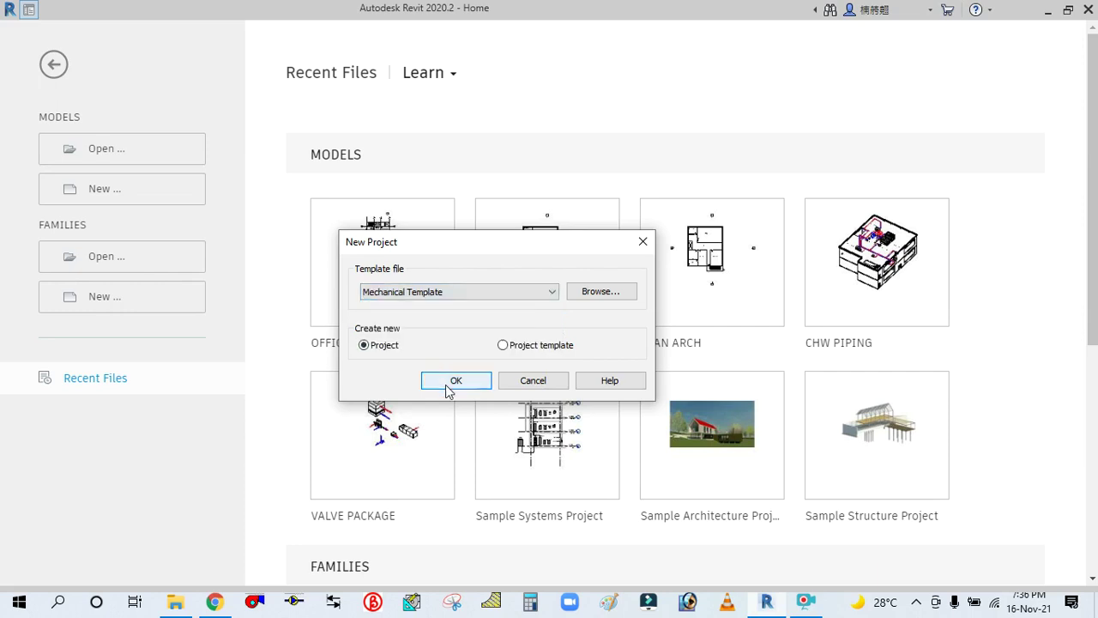
pyautogui.click(450, 383)
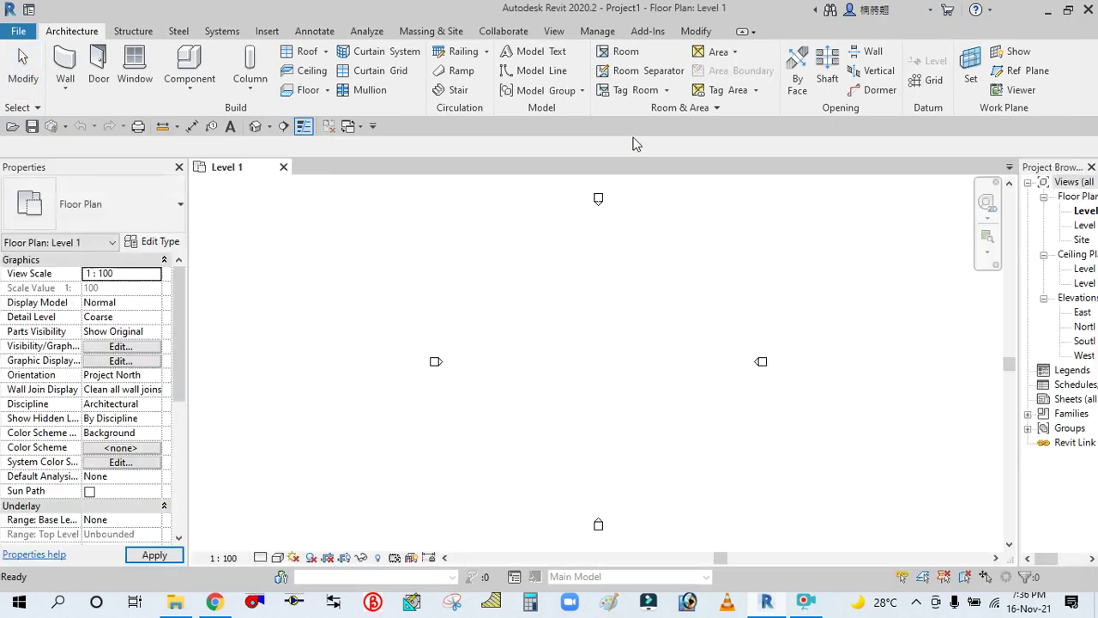
pyautogui.moveTo(1034, 172); pyautogui.dragTo(1044, 242)
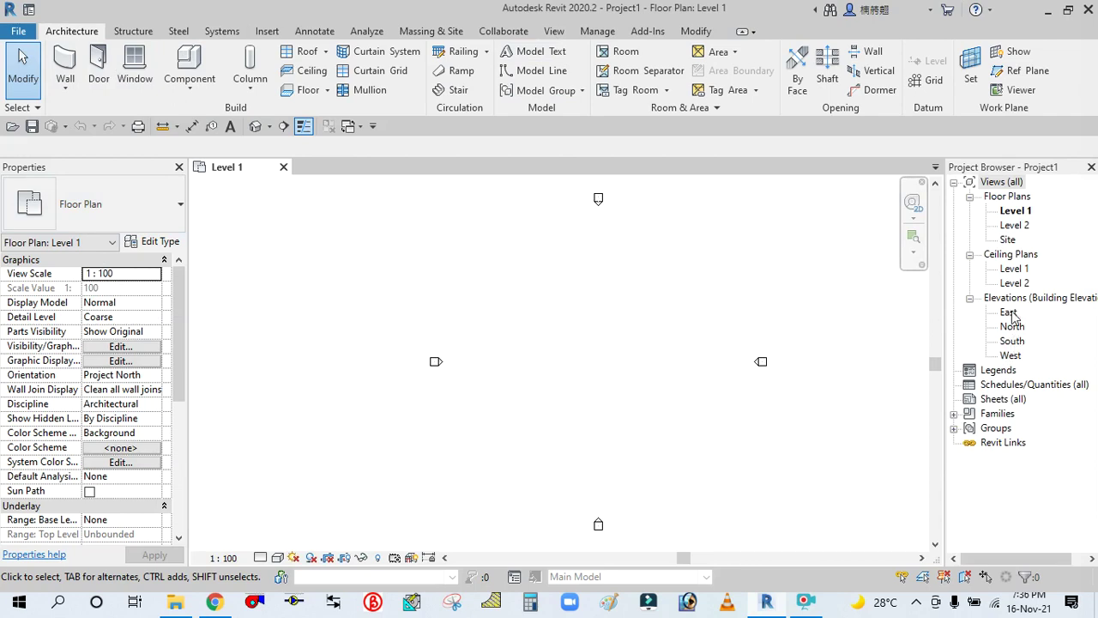
pyautogui.doubleClick(1012, 340)
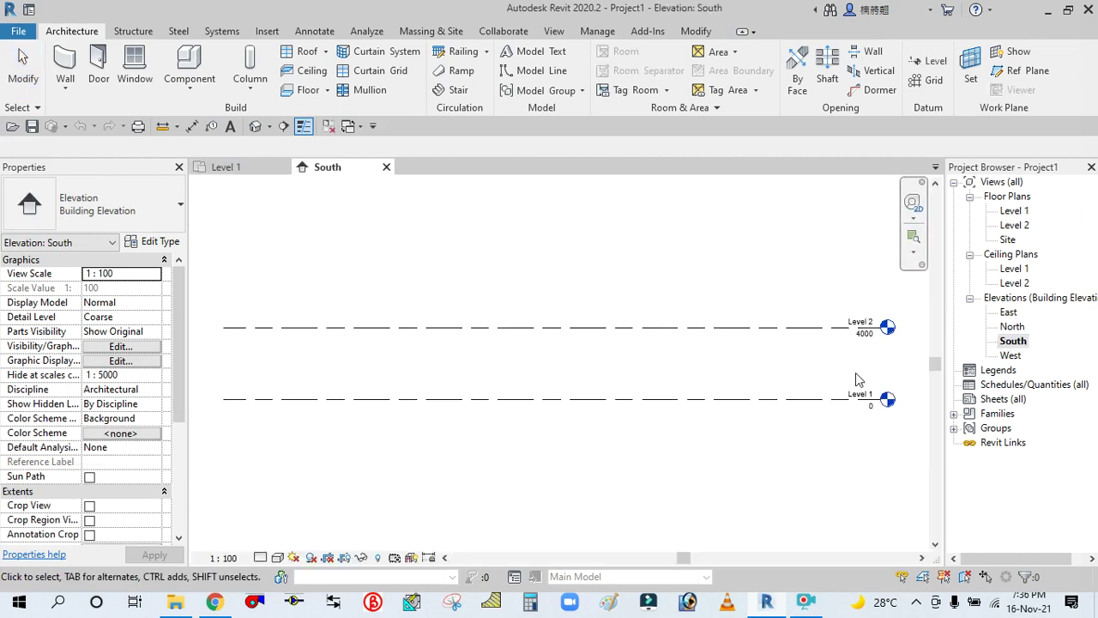
pyautogui.moveTo(800, 462); pyautogui.dragTo(645, 276)
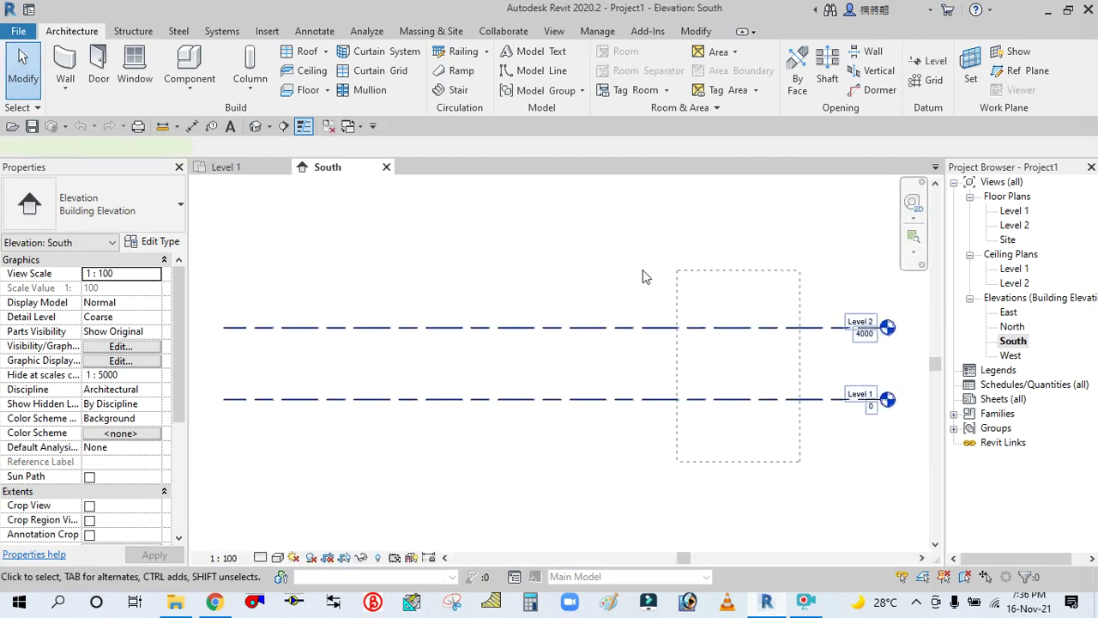
pyautogui.moveTo(539, 240); pyautogui.dragTo(449, 245)
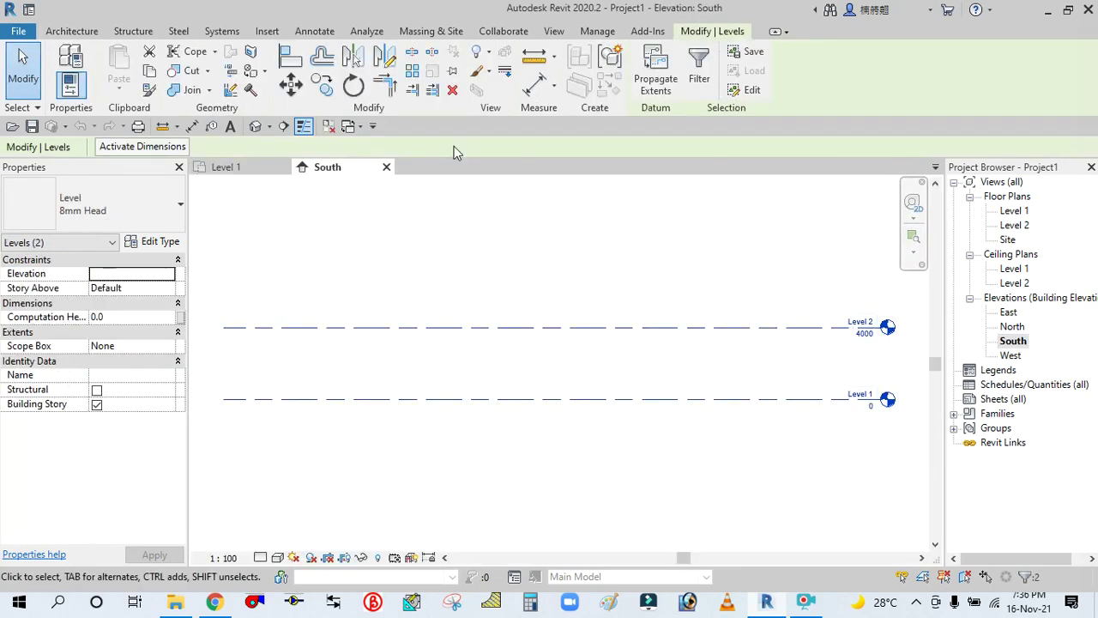
pyautogui.click(453, 92)
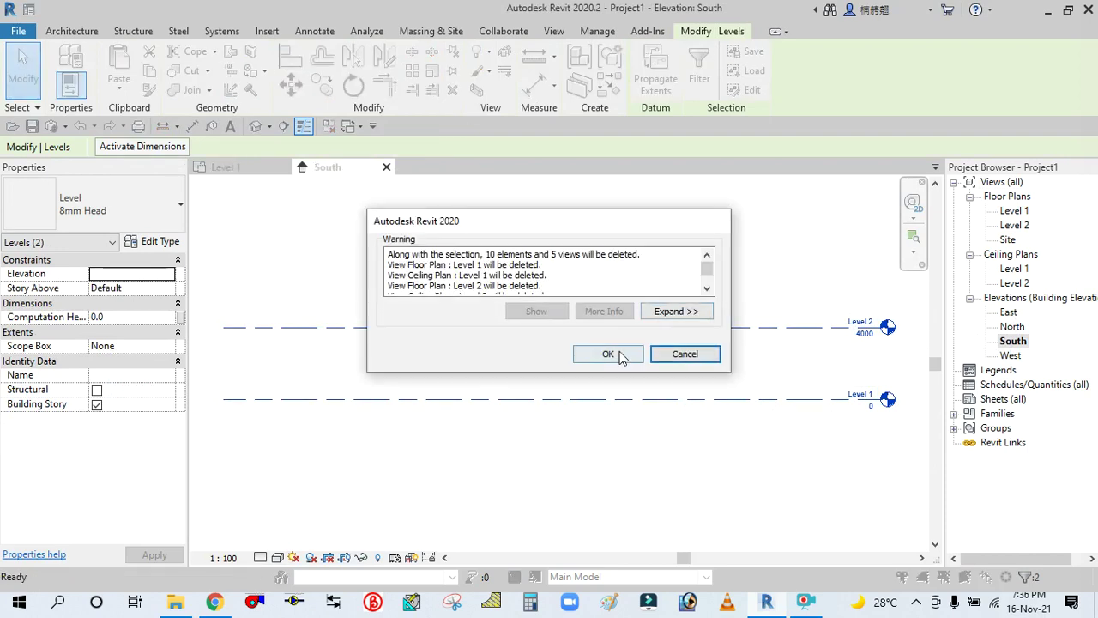
pyautogui.click(619, 353)
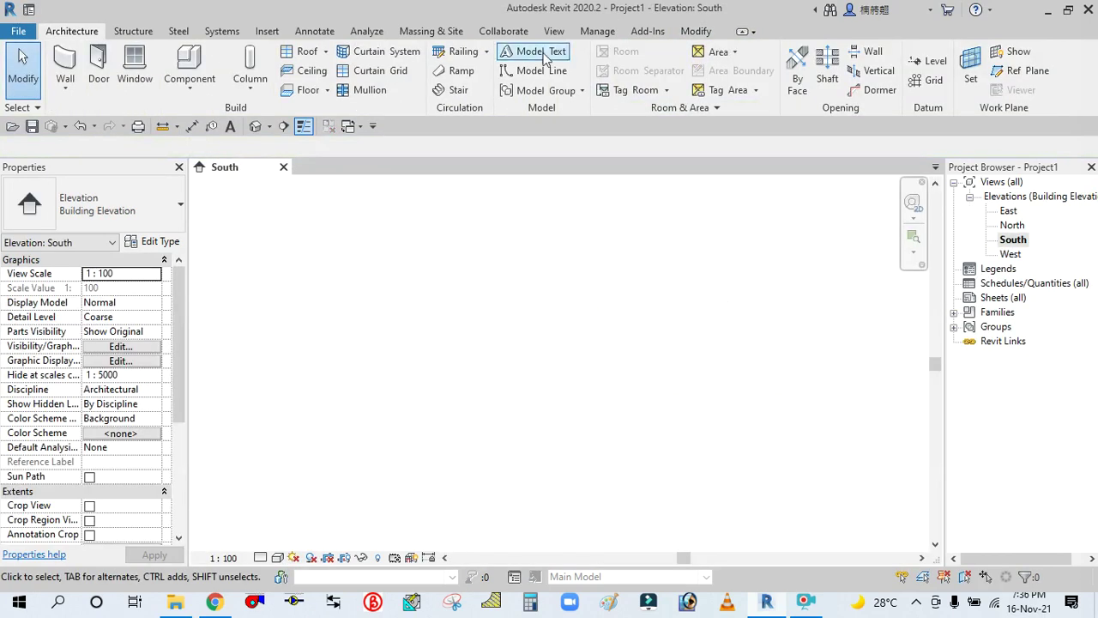
pyautogui.click(266, 31)
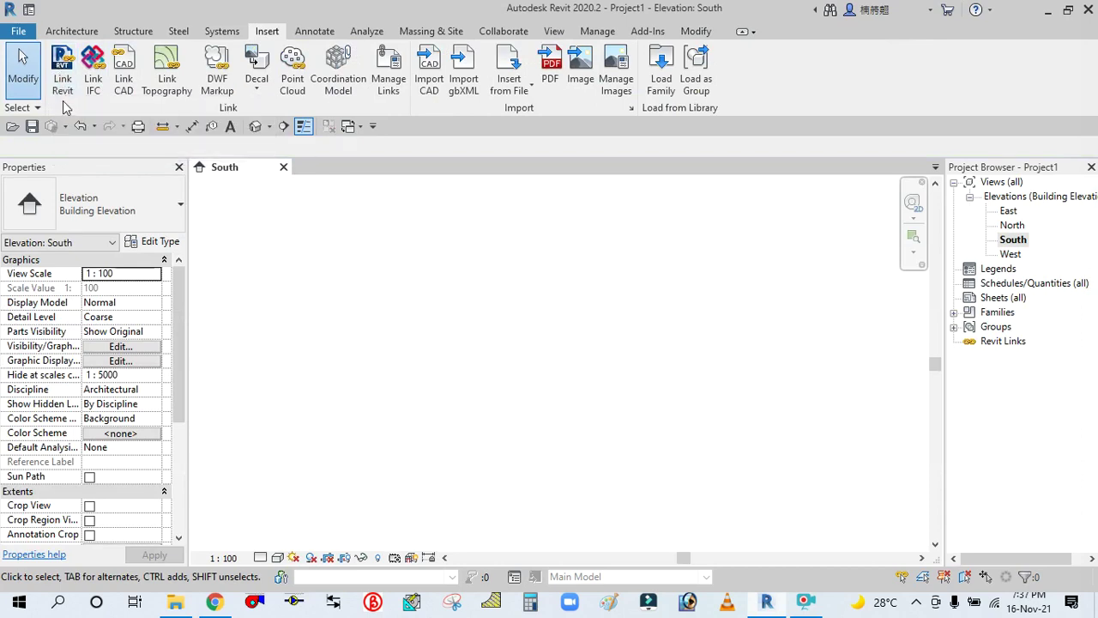
# - Link OFFICE PROJECT.rvt from the Desktop, positioned Auto - Internal Origin to Internal Origin
pyautogui.click(63, 73)
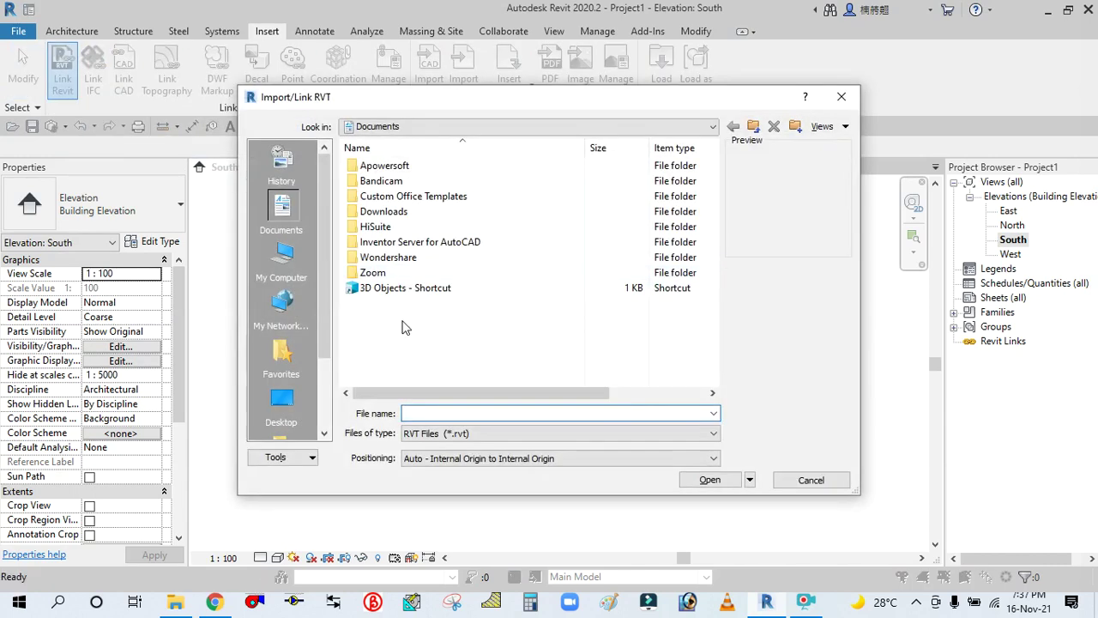
pyautogui.click(282, 402)
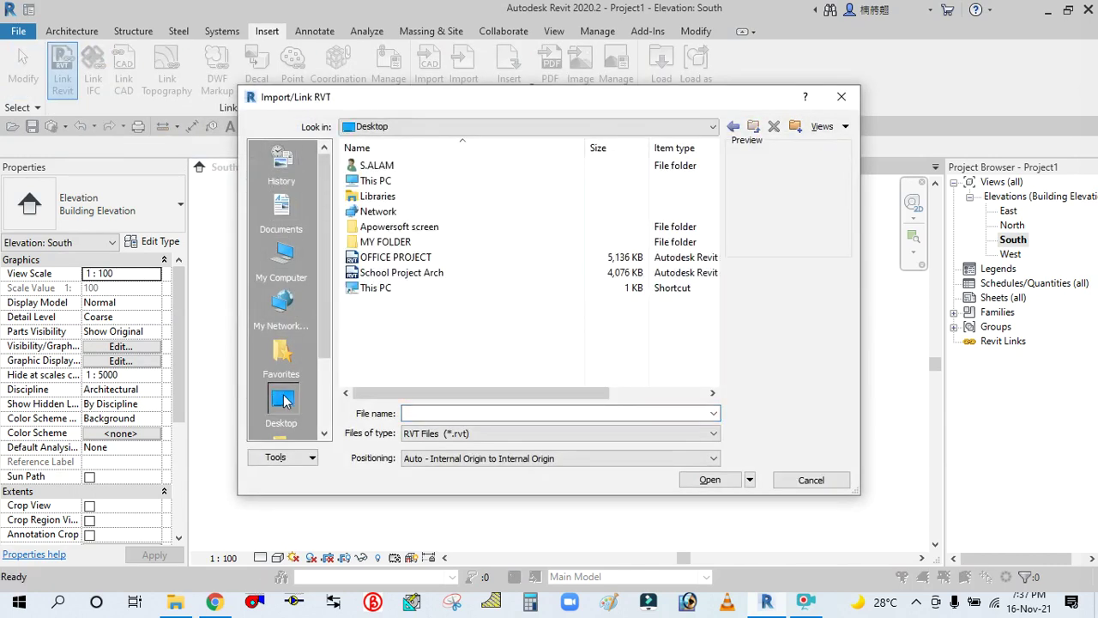
pyautogui.click(399, 260)
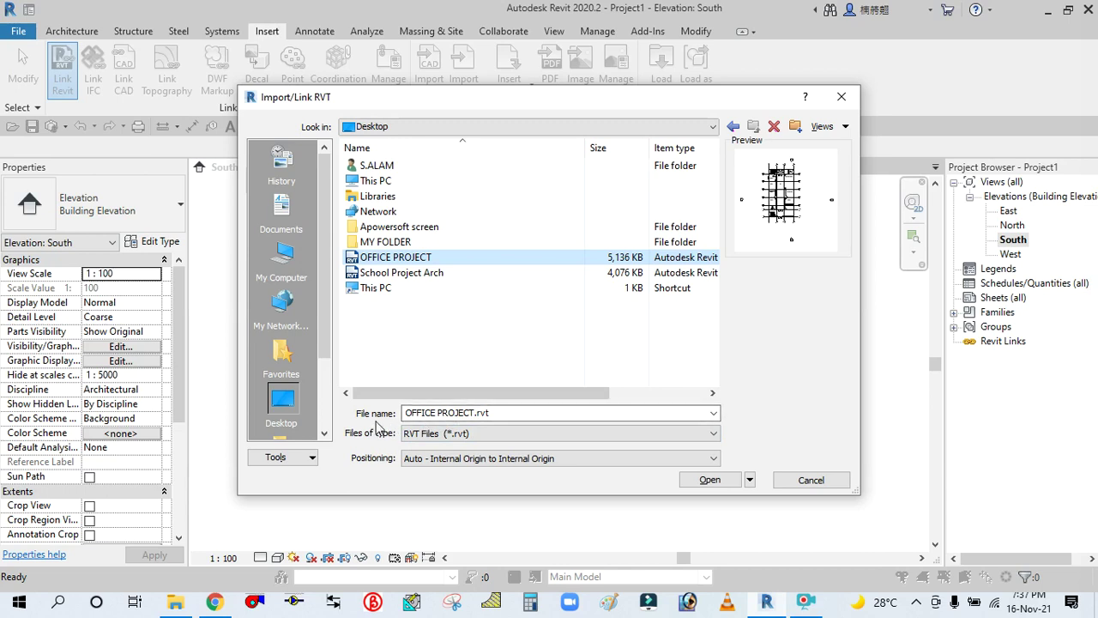
pyautogui.click(475, 414)
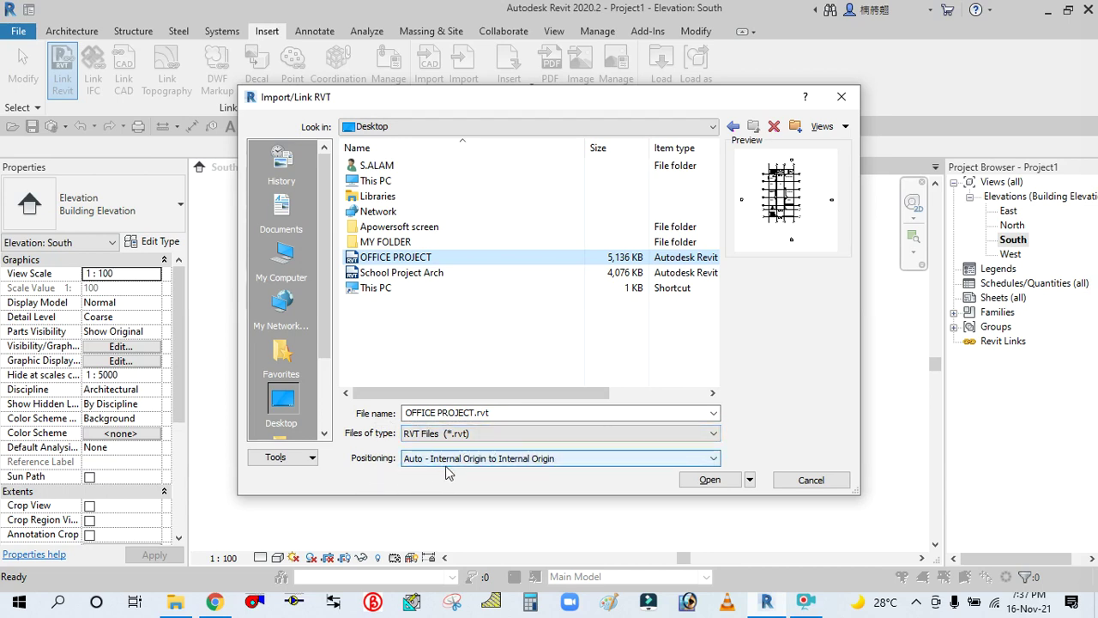
pyautogui.click(708, 480)
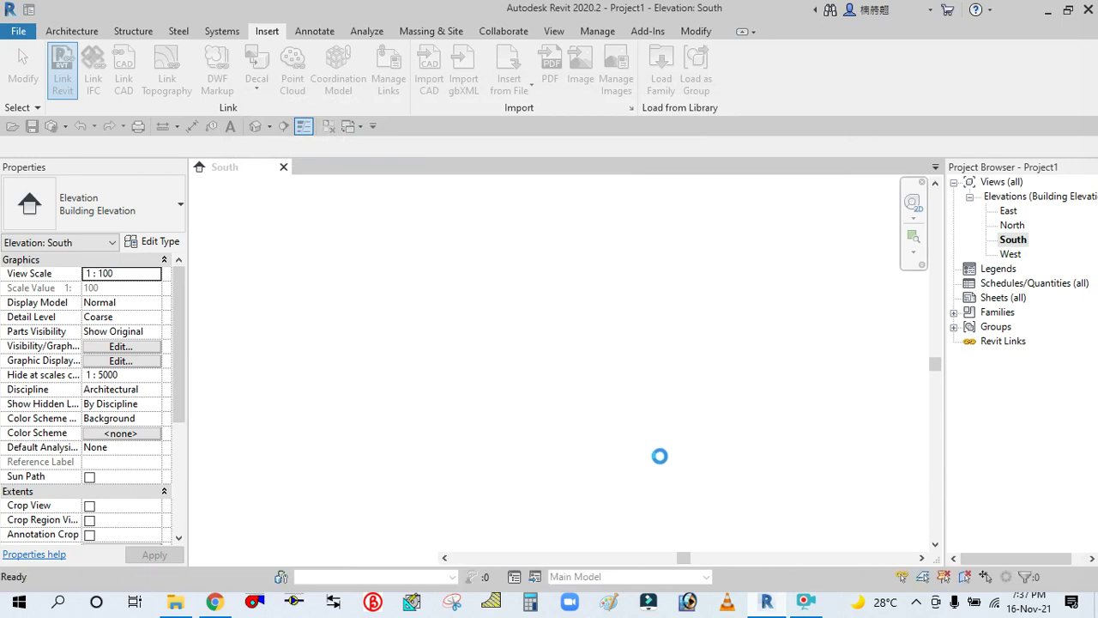
# - Centre the linked OFFICE PROJECT building in the South elevation and inspect its properties
pyautogui.moveTo(538, 461); pyautogui.dragTo(576, 463, button='middle')
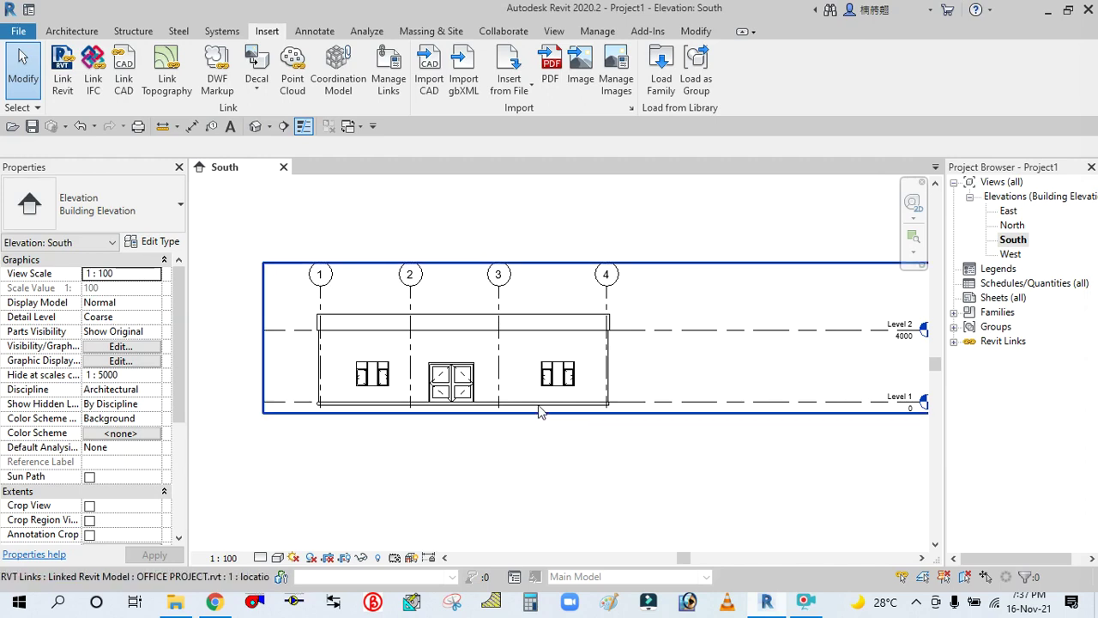
pyautogui.click(540, 411)
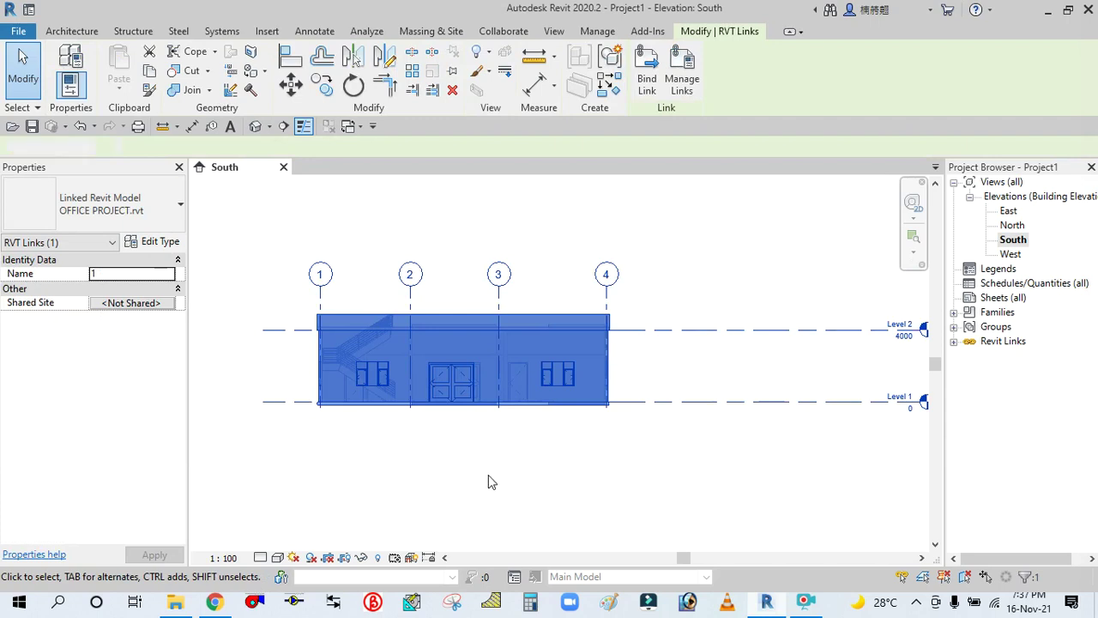
pyautogui.click(487, 475)
pyautogui.scroll(-2, 486, 480)
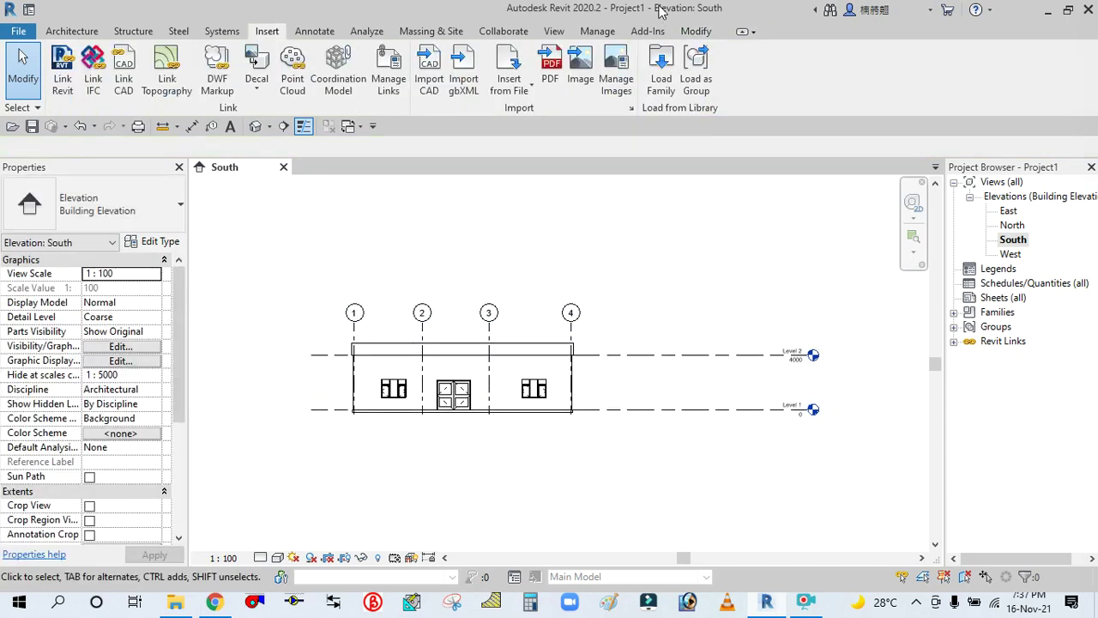
# - Start Copy/Monitor on the linked OFFICE PROJECT model
pyautogui.click(595, 32)
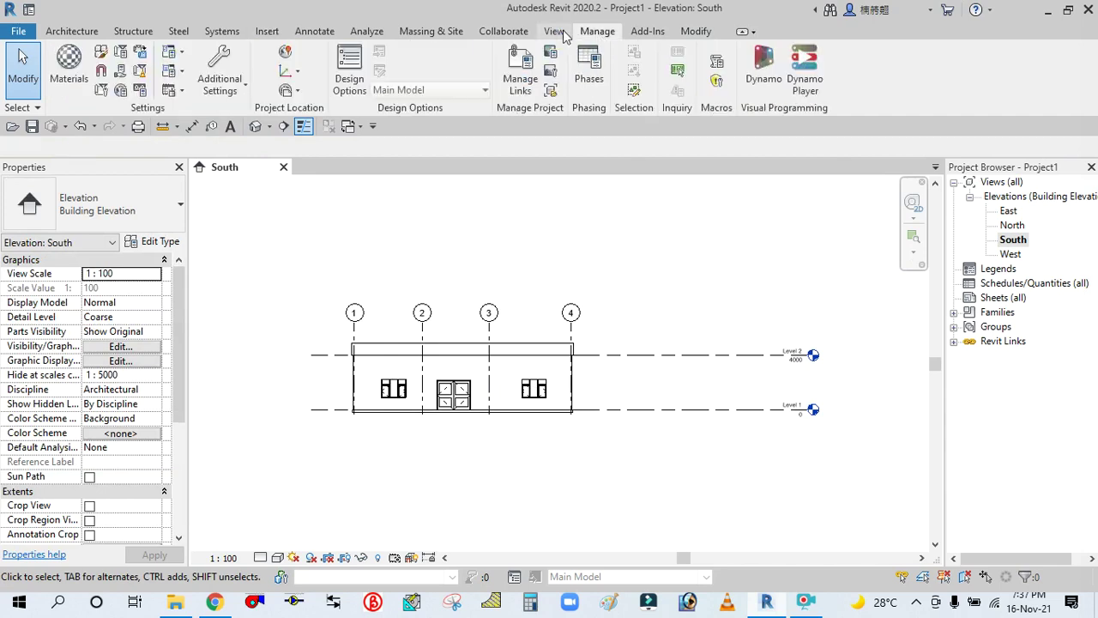
pyautogui.click(518, 31)
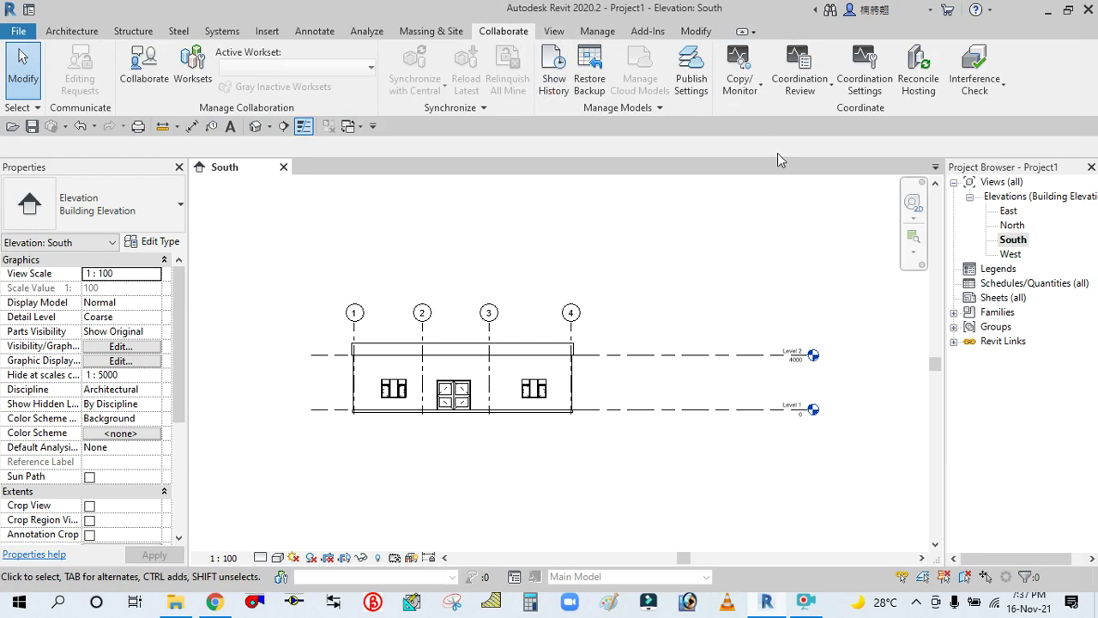
pyautogui.click(758, 101)
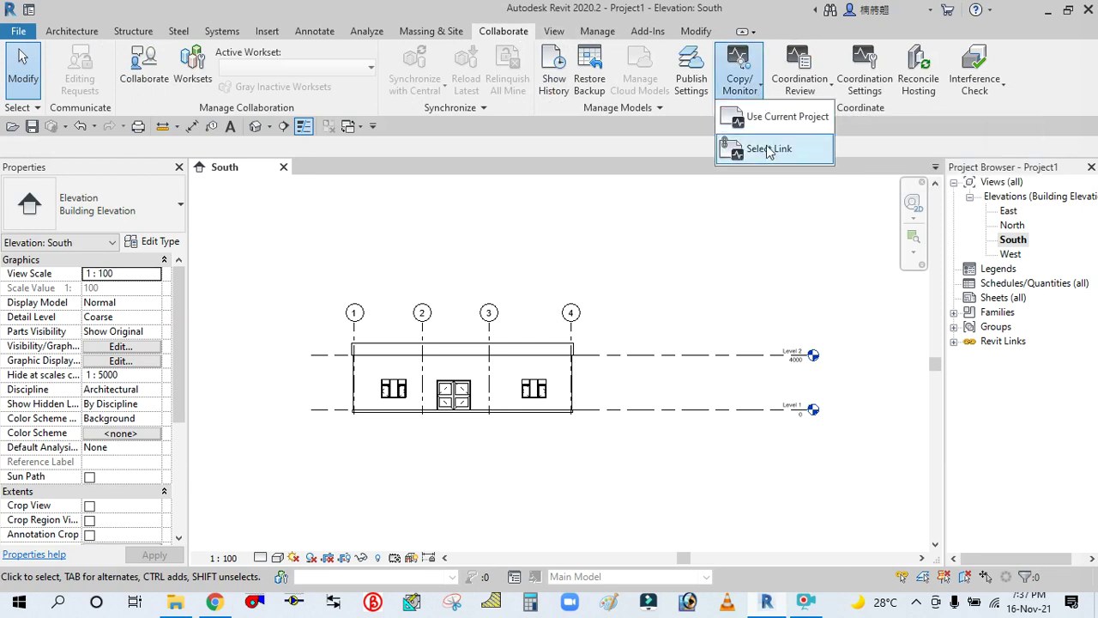
pyautogui.click(766, 148)
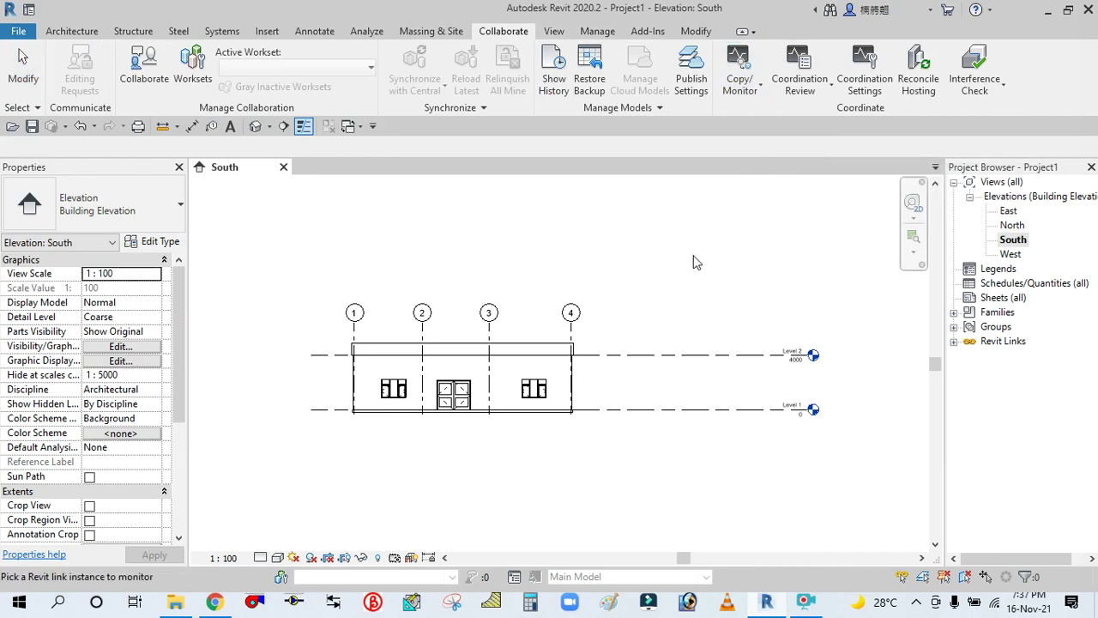
pyautogui.click(598, 354)
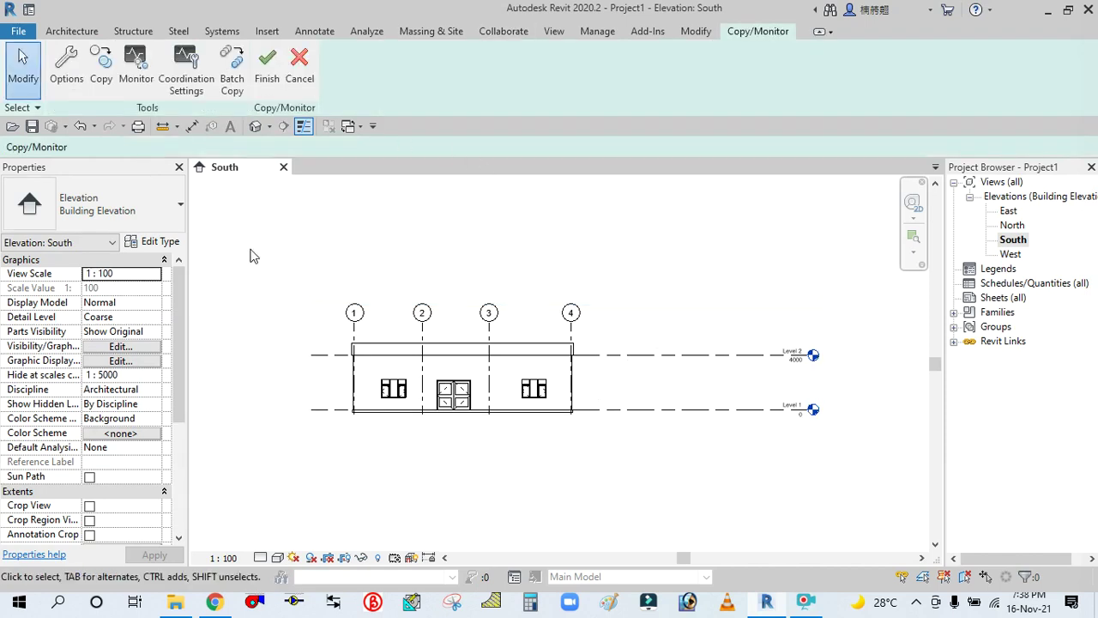
# - Copy Level 1 and Level 2 from the link using Multiple, then finish Copy/Monitor
pyautogui.click(101, 70)
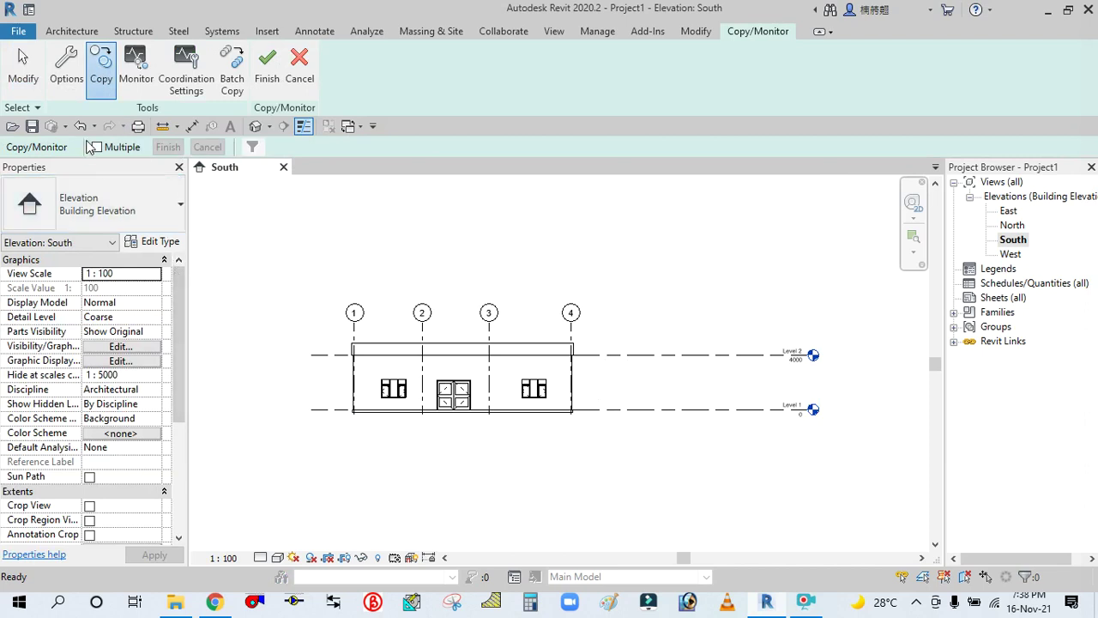
pyautogui.click(96, 147)
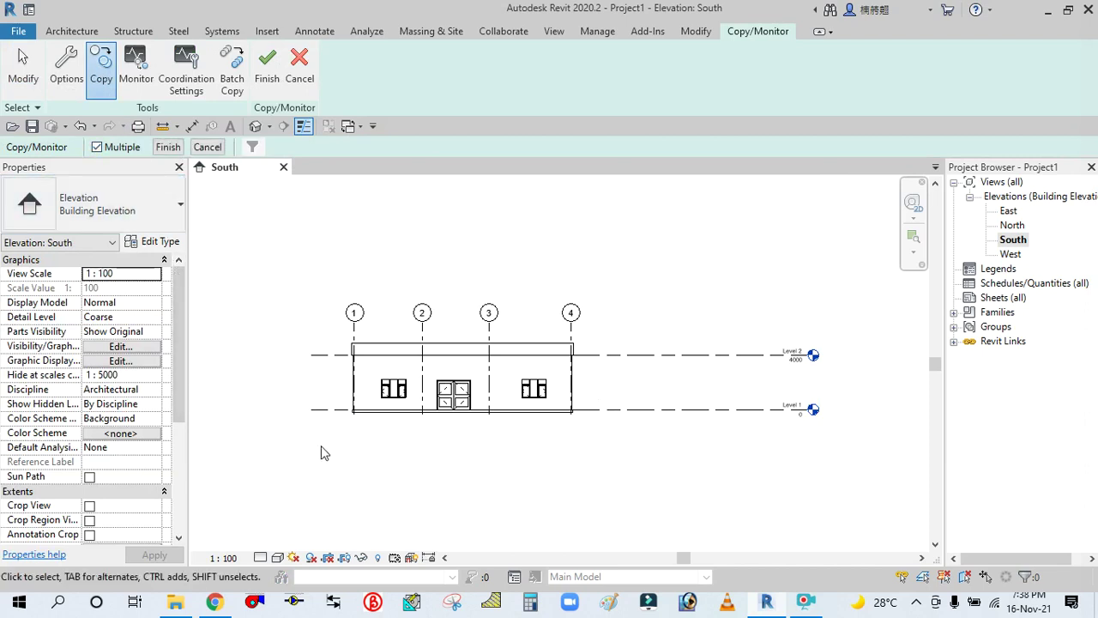
pyautogui.moveTo(302, 370); pyautogui.dragTo(296, 330)
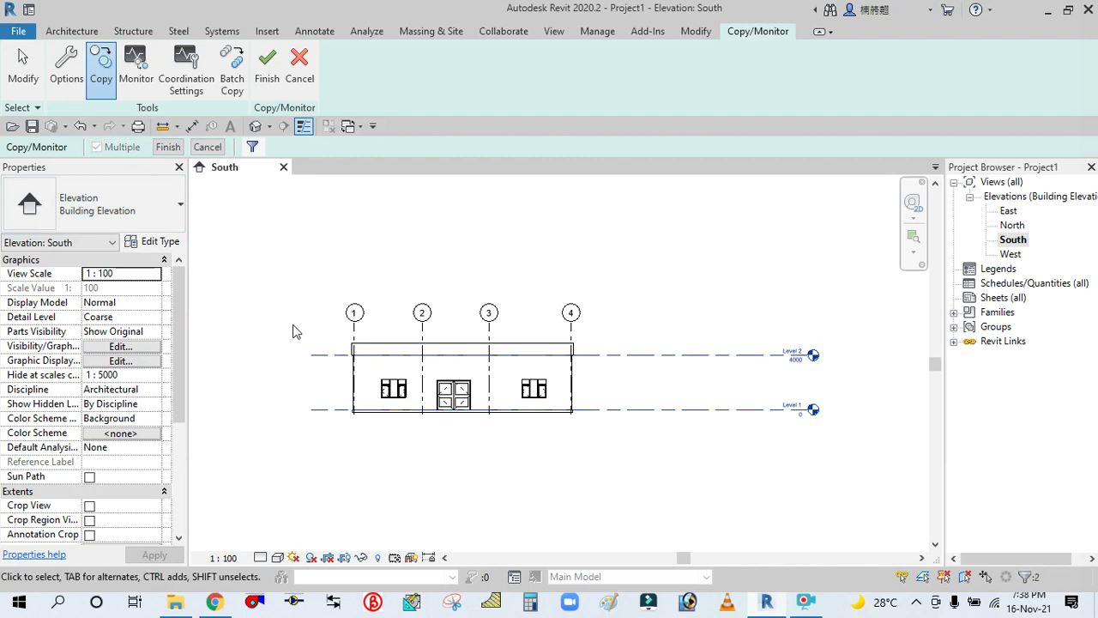
pyautogui.click(169, 147)
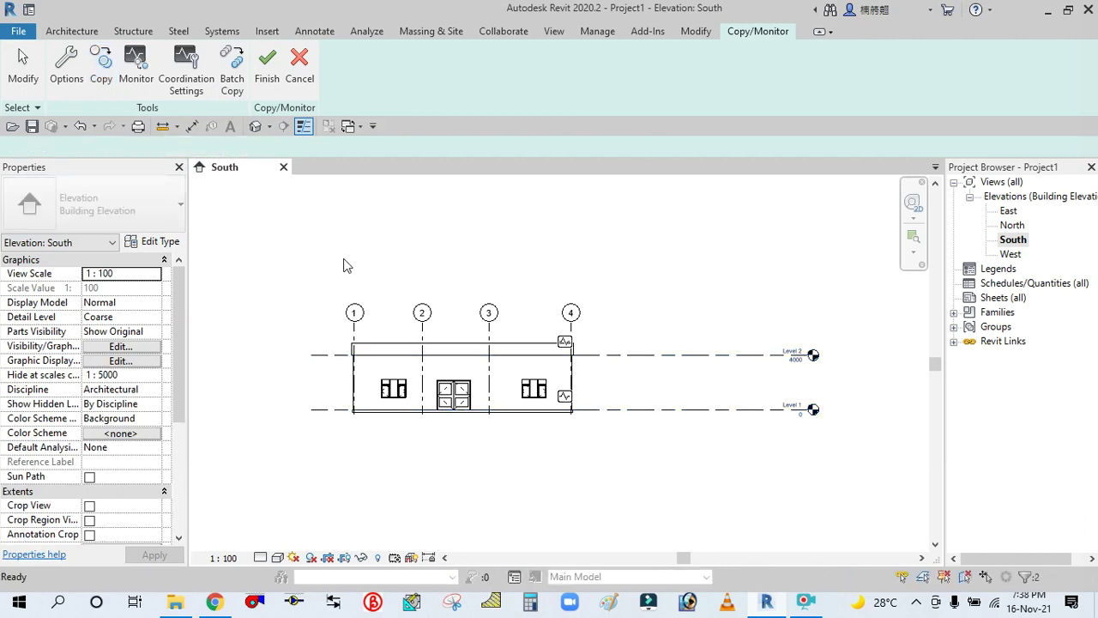
pyautogui.click(647, 246)
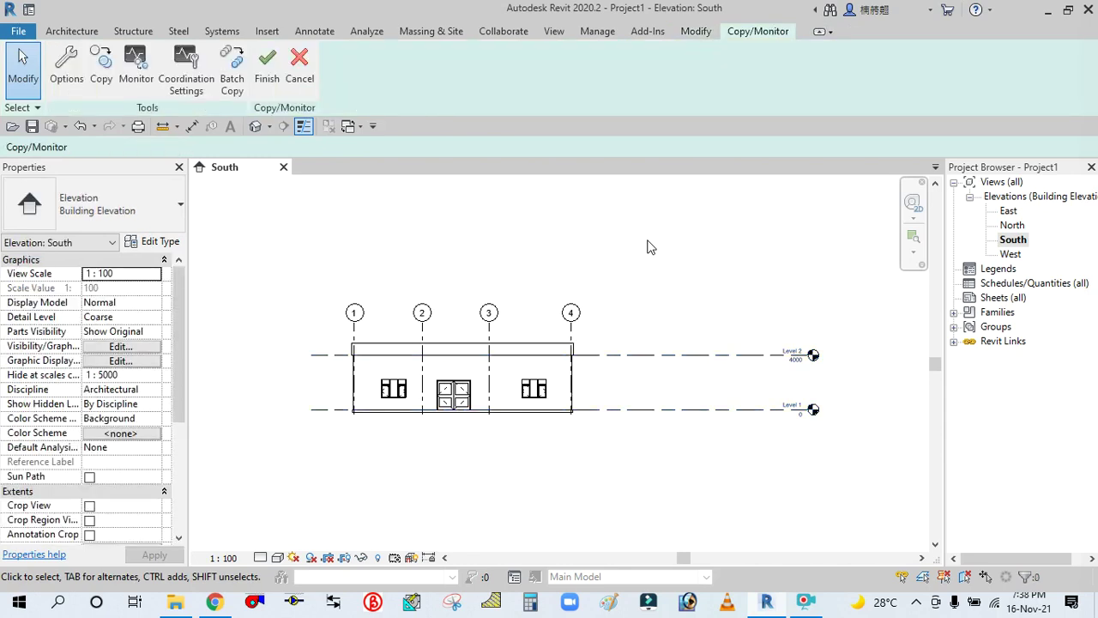
pyautogui.click(267, 58)
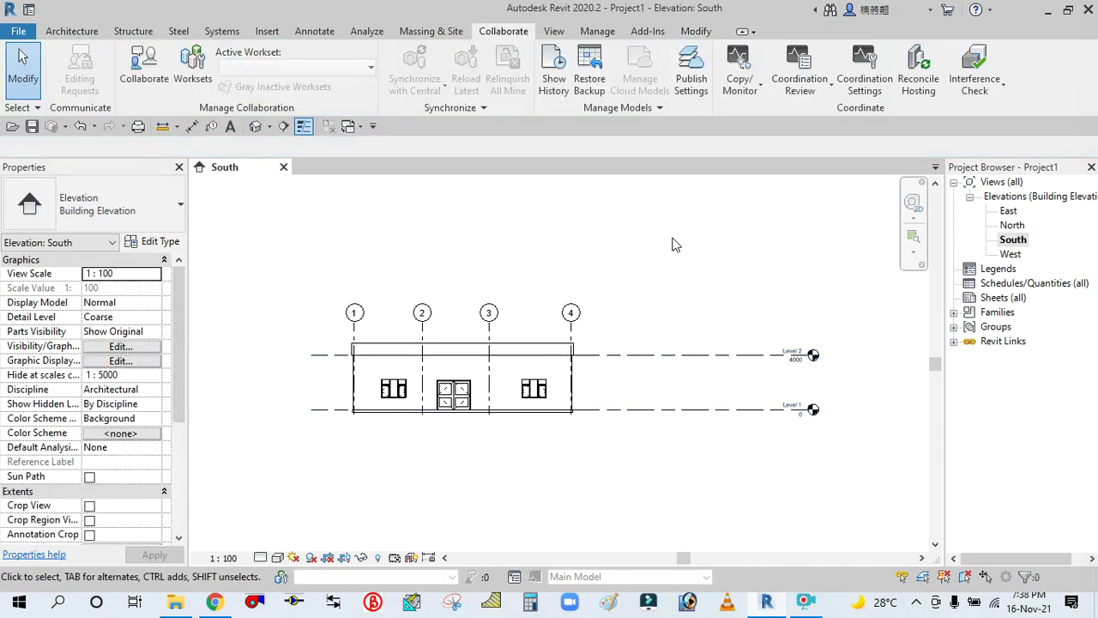
pyautogui.click(554, 32)
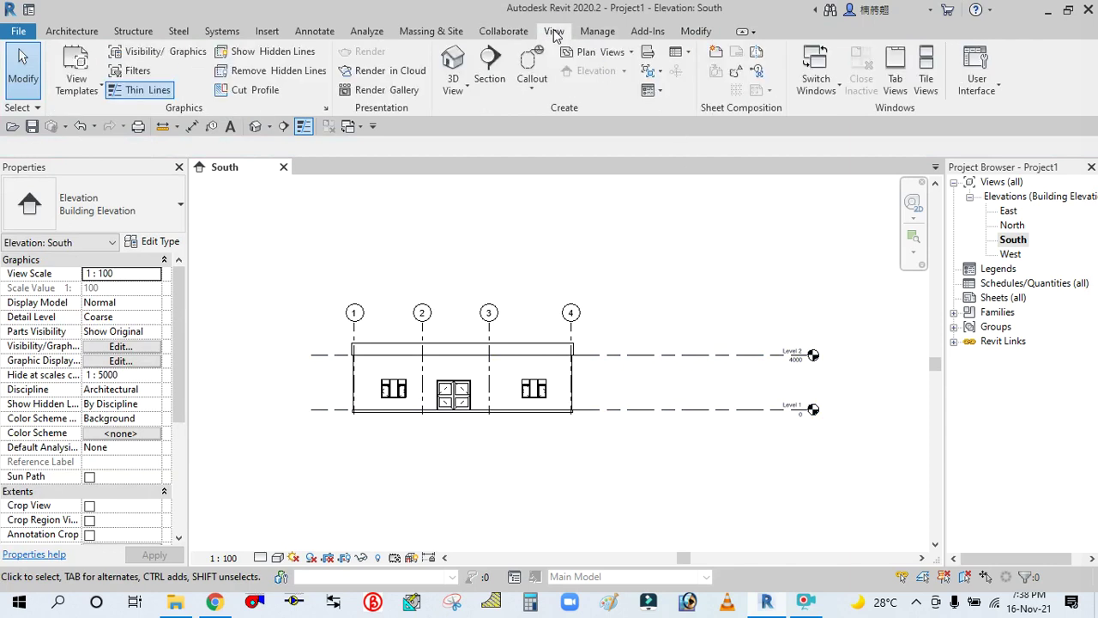
pyautogui.click(631, 55)
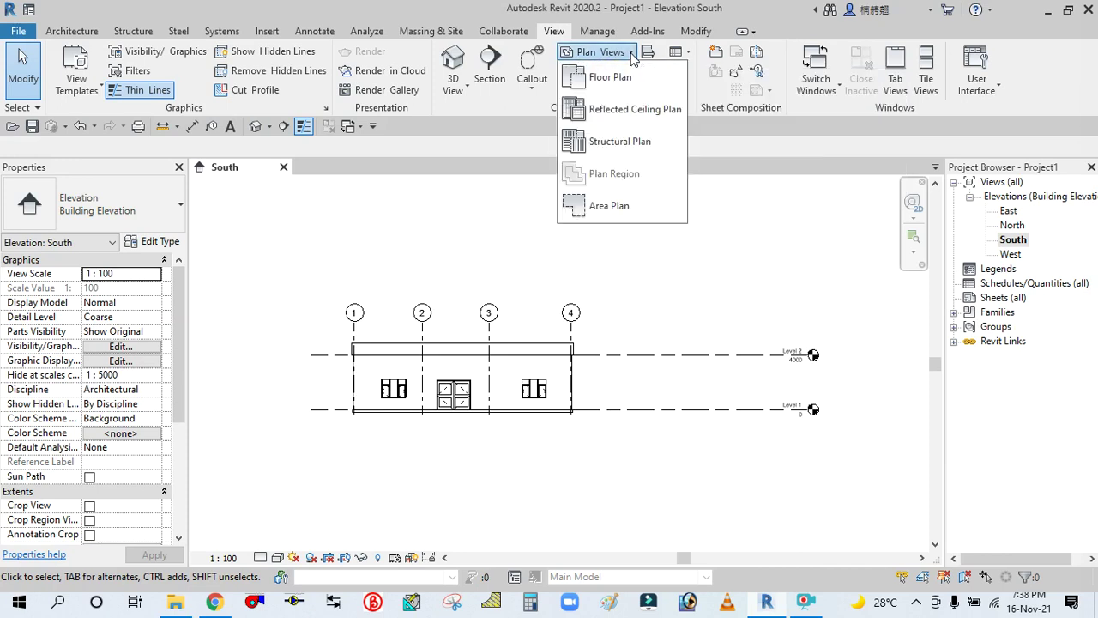
pyautogui.click(621, 78)
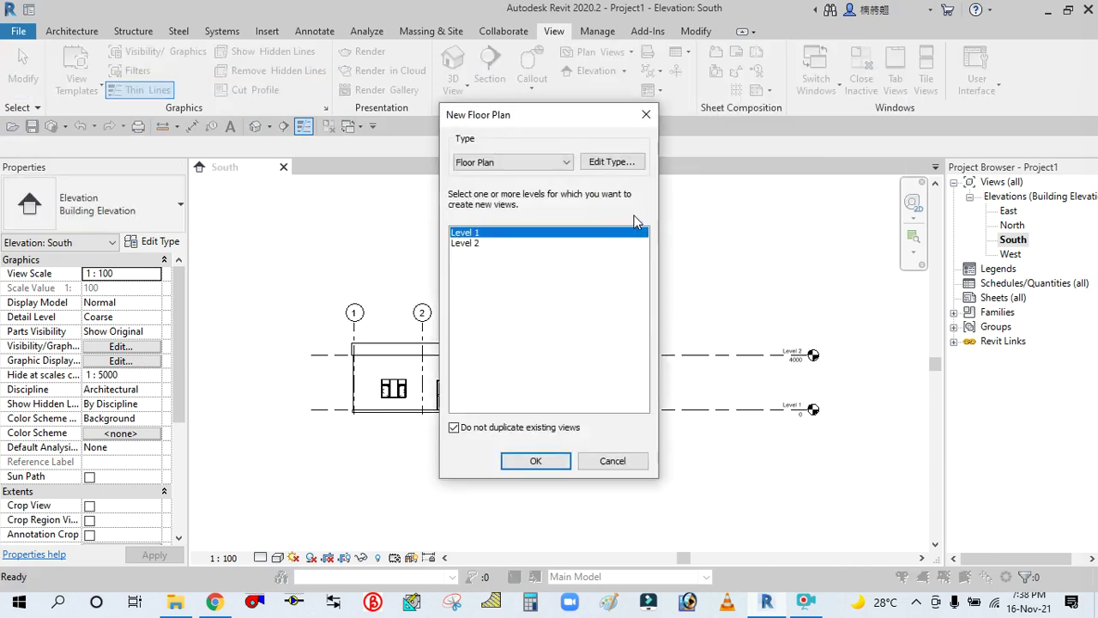
pyautogui.keyDown('ctrl'); pyautogui.click(470, 244); pyautogui.keyUp('ctrl')
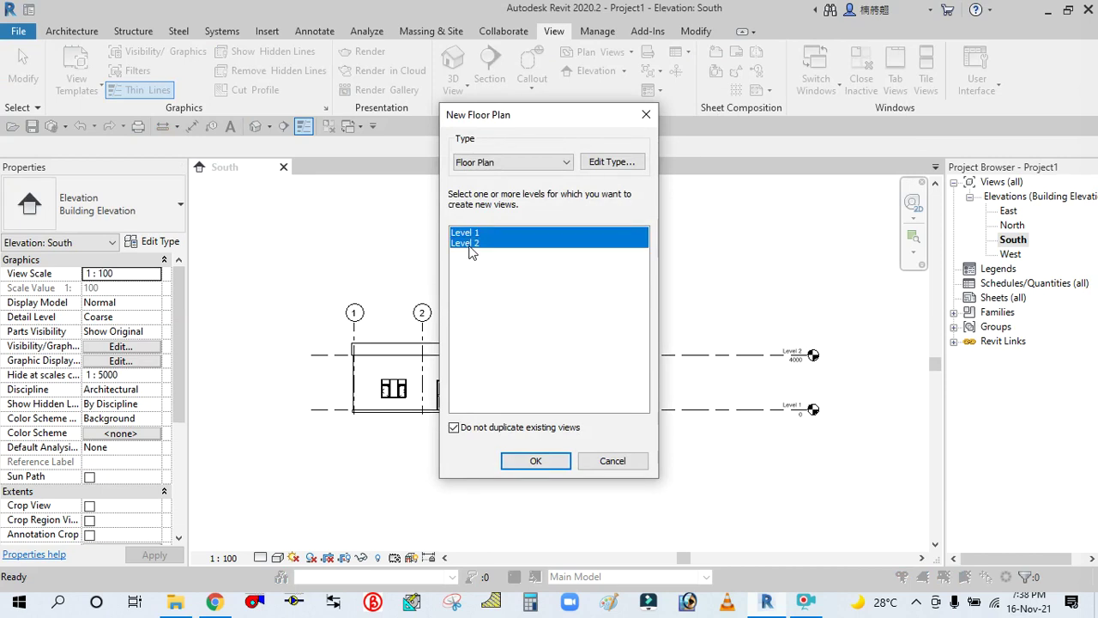
pyautogui.click(564, 461)
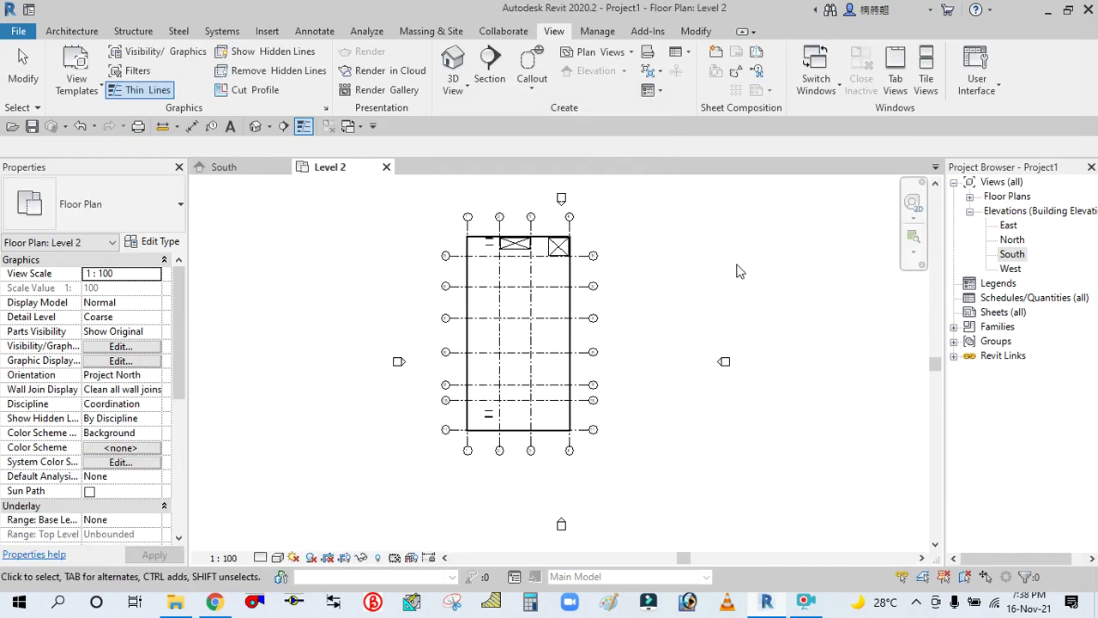
pyautogui.click(970, 198)
pyautogui.doubleClick(1011, 212)
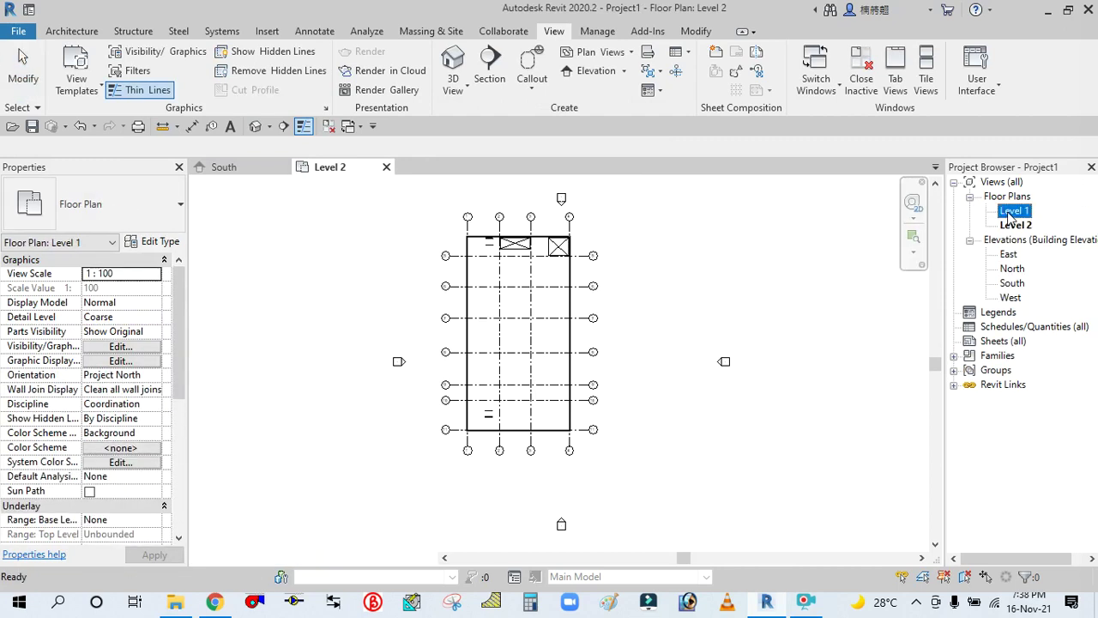
pyautogui.scroll(5, 592, 358)
pyautogui.scroll(-3, 724, 328)
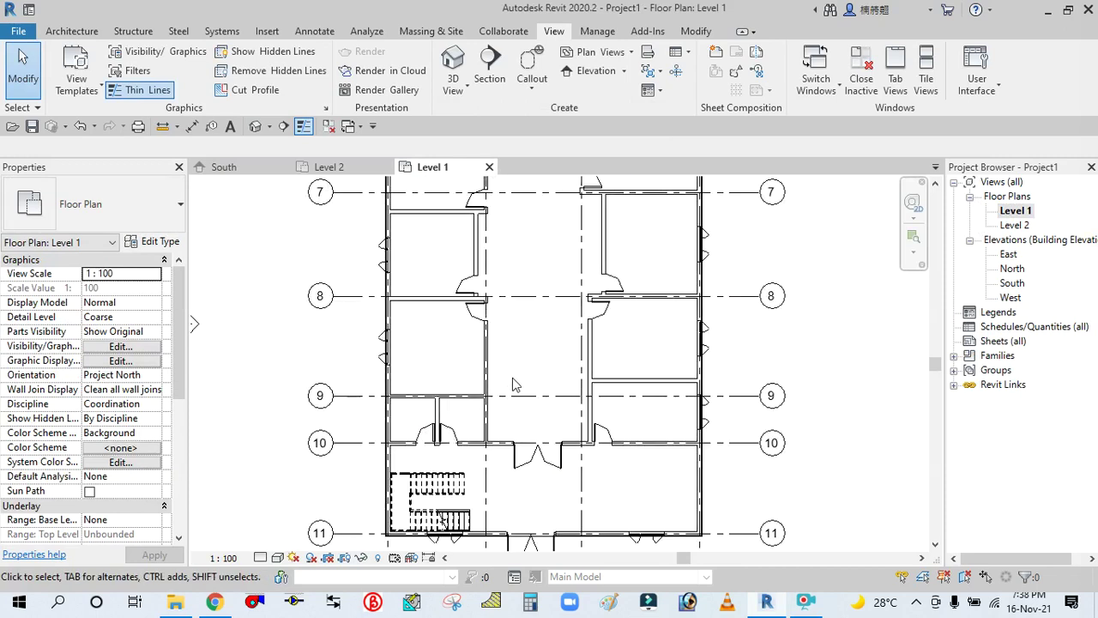
pyautogui.moveTo(743, 293); pyautogui.dragTo(743, 341, button='middle')
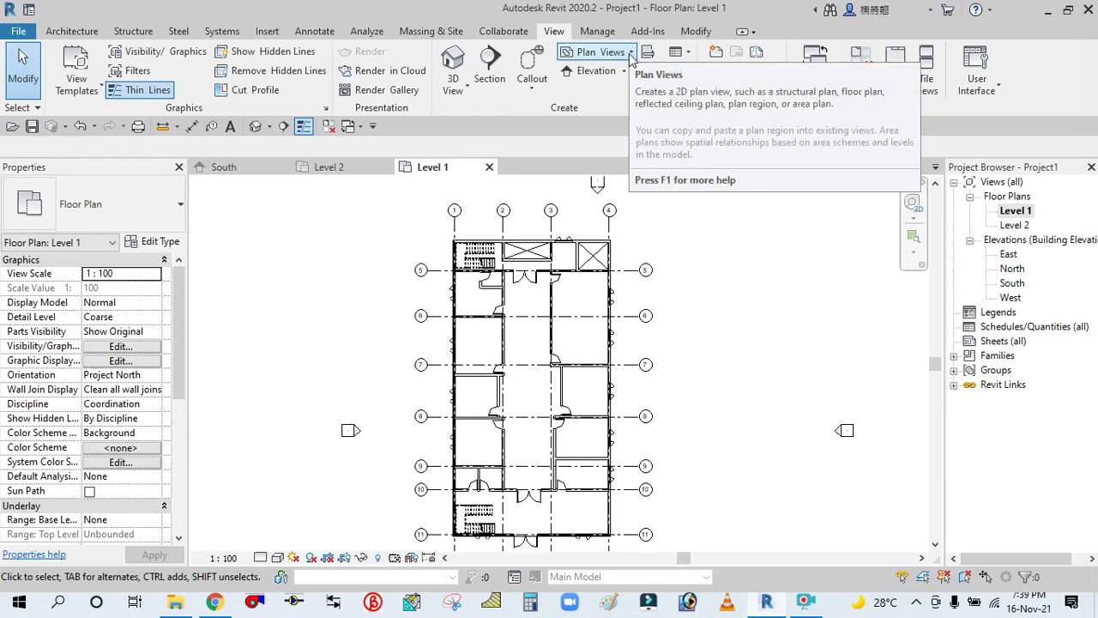
# - Start a new Reflected Ceiling Plan with Level 1 and Level 2 selected
pyautogui.click(632, 53)
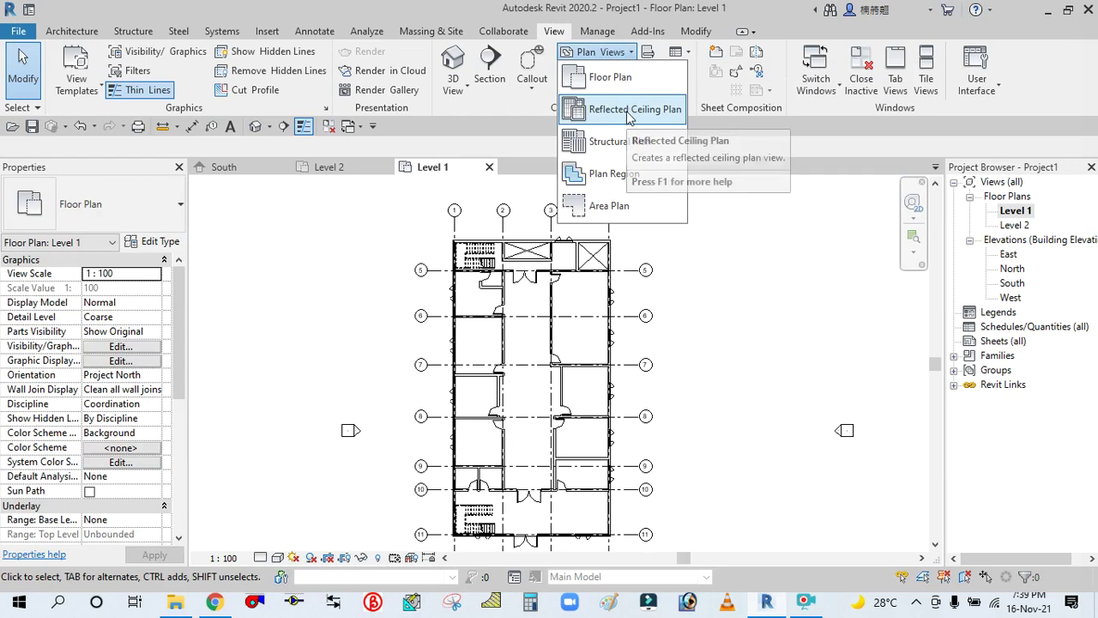
pyautogui.click(629, 110)
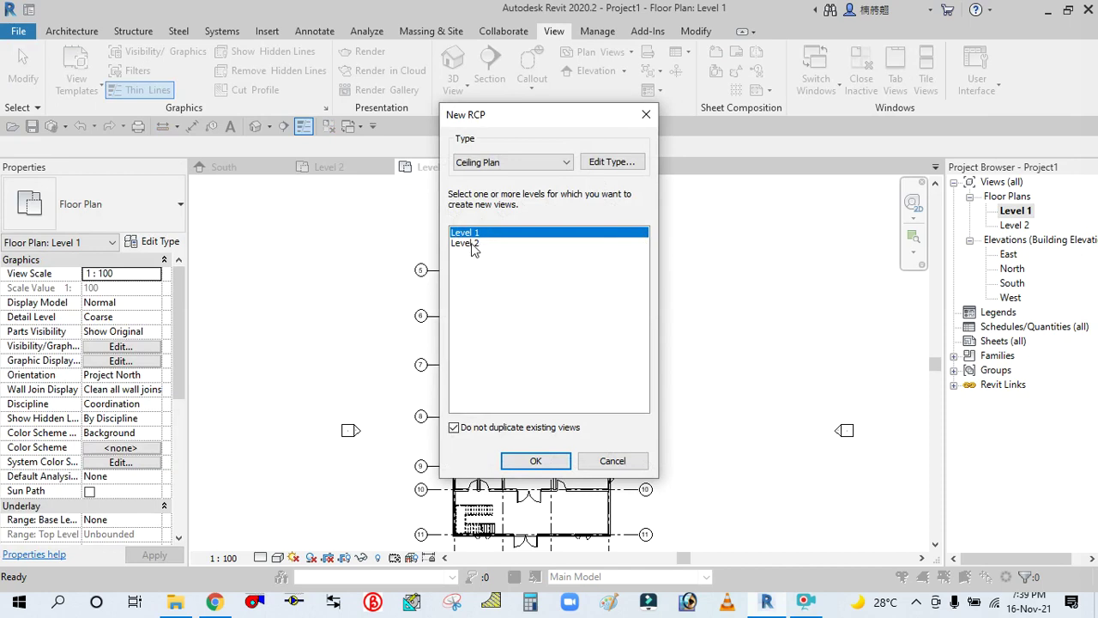
pyautogui.keyDown('ctrl'); pyautogui.click(468, 243); pyautogui.keyUp('ctrl')
# - Set the ceiling plan type's view template to Architectural Reflected Ceiling Plan and create both plans
pyautogui.click(611, 161)
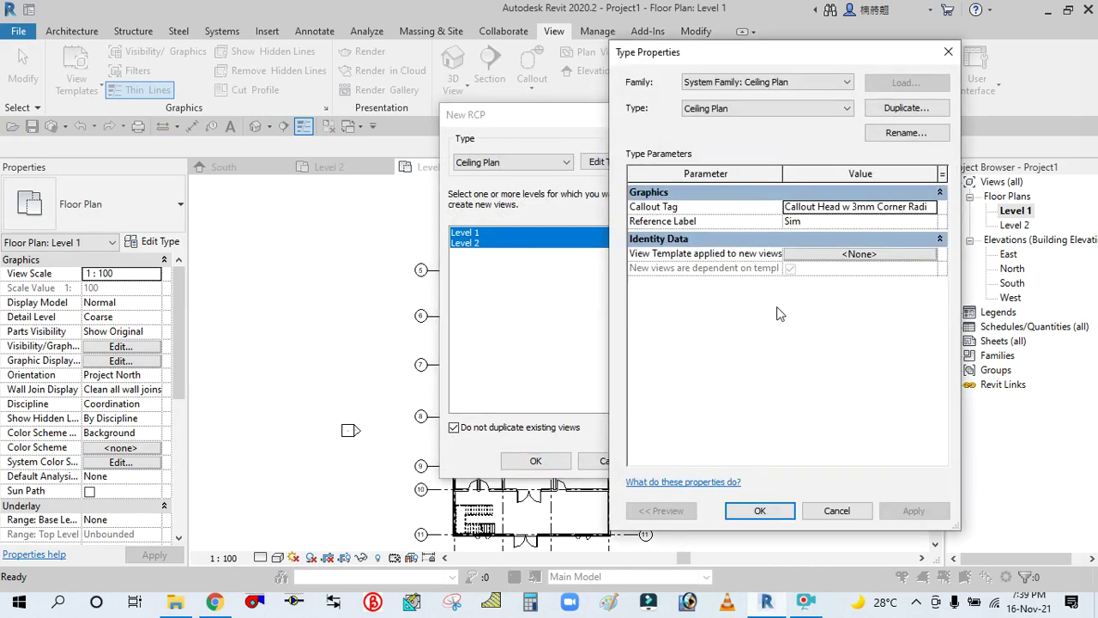
pyautogui.click(826, 256)
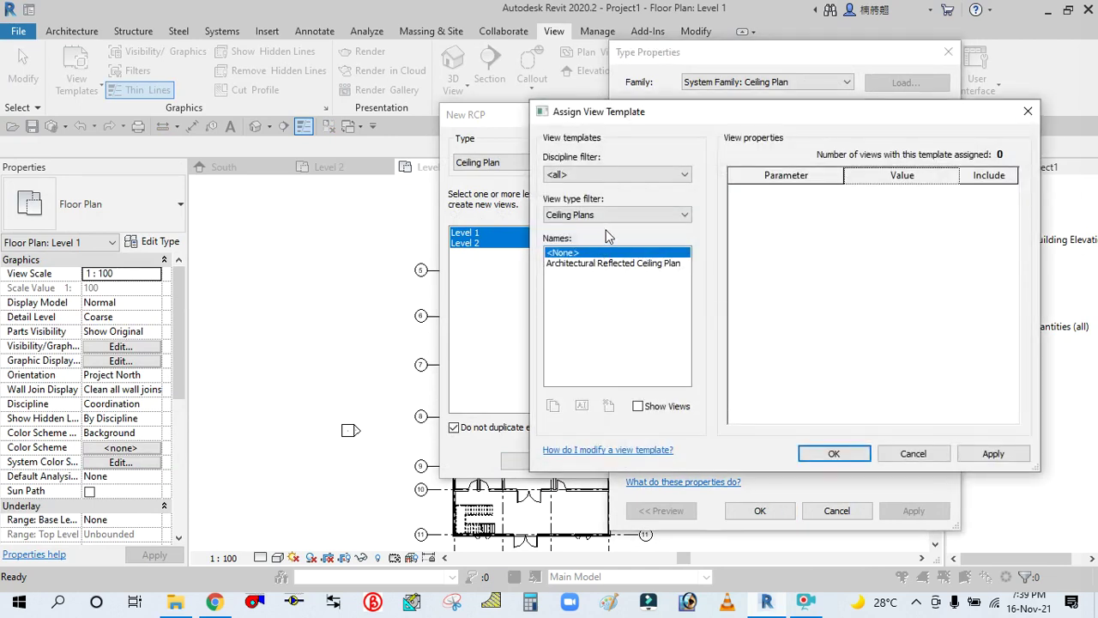
pyautogui.click(630, 266)
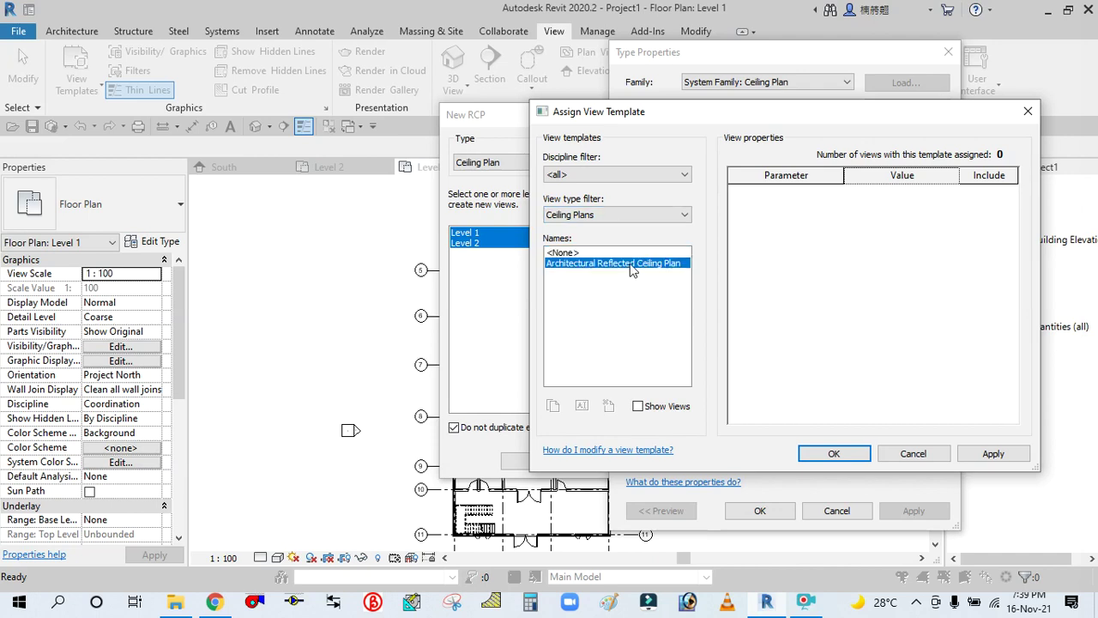
pyautogui.scroll(-3, 930, 364)
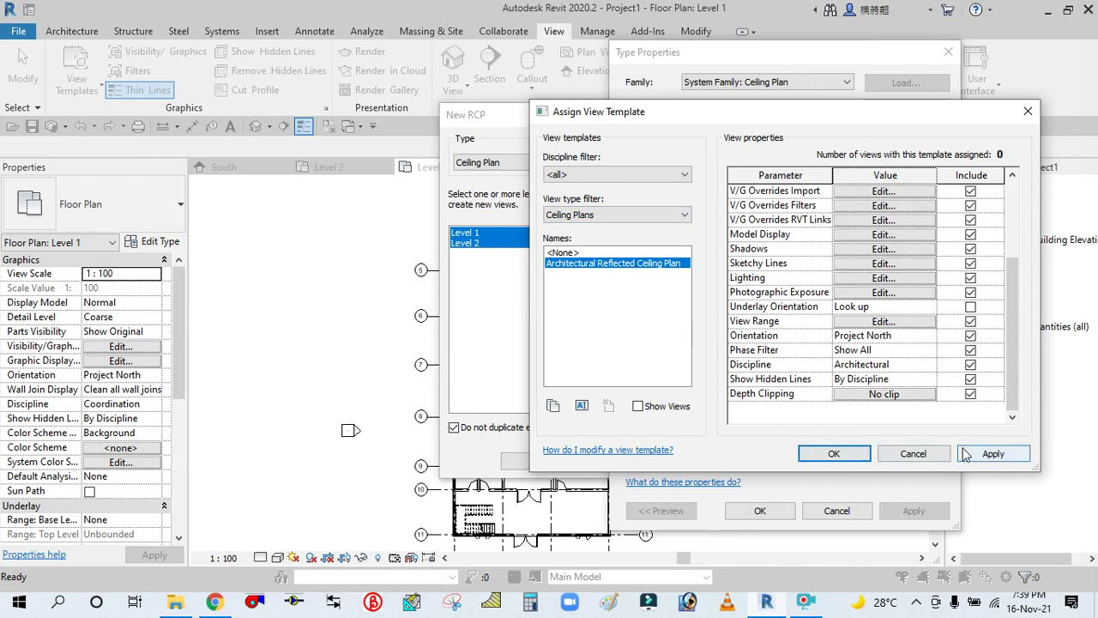
pyautogui.click(991, 453)
pyautogui.click(834, 453)
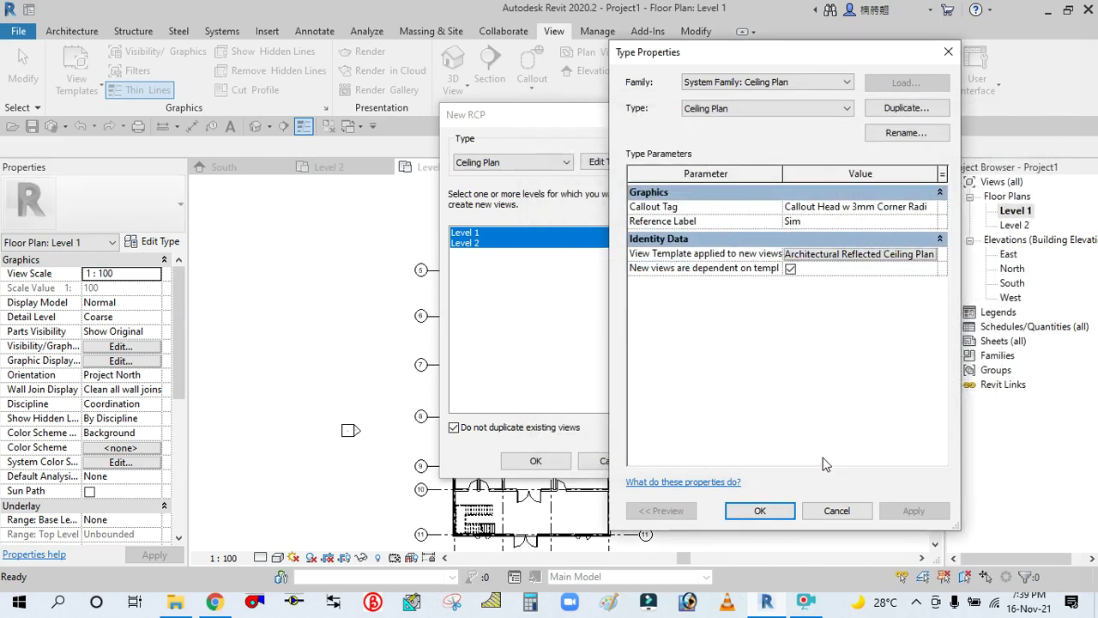
pyautogui.click(760, 510)
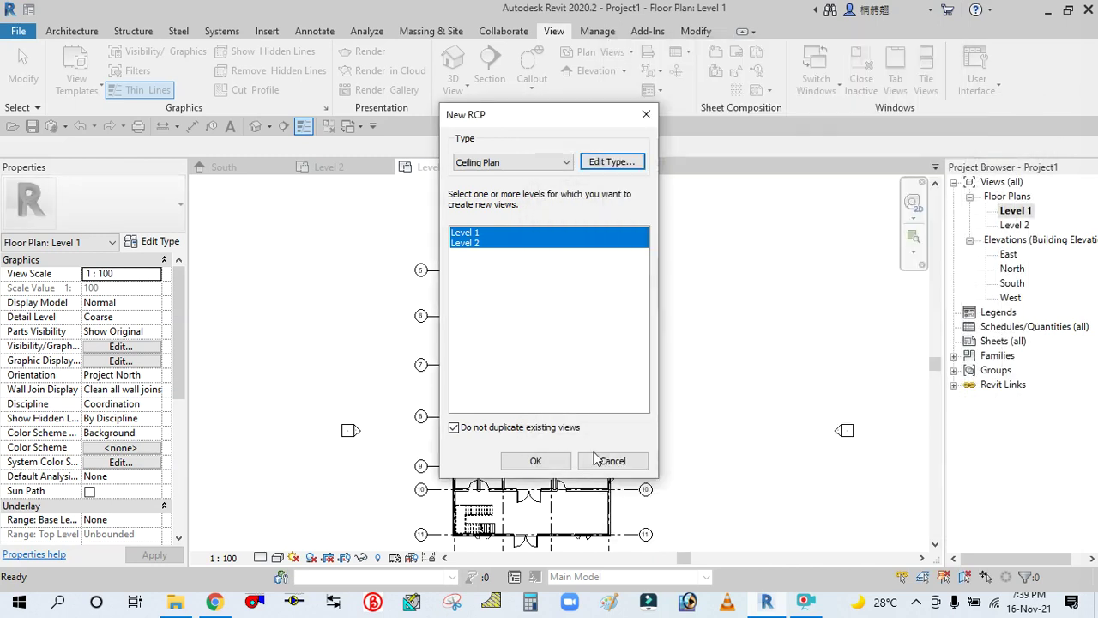
pyautogui.click(525, 466)
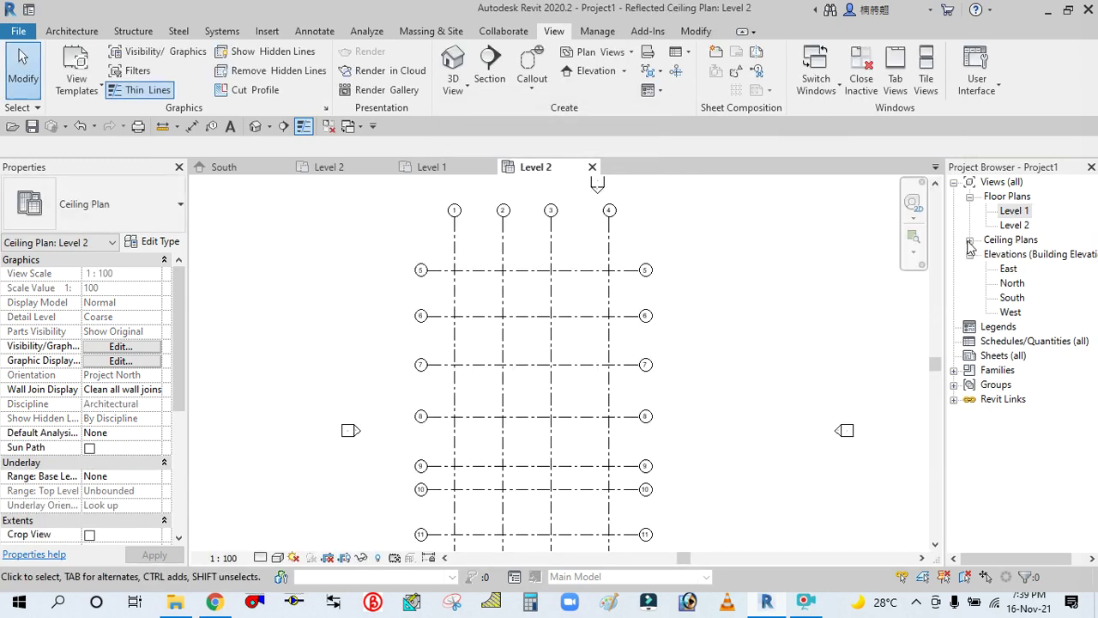
# - Open the Level 1 ceiling plan, then switch back to the Level 1 floor plan
pyautogui.click(970, 241)
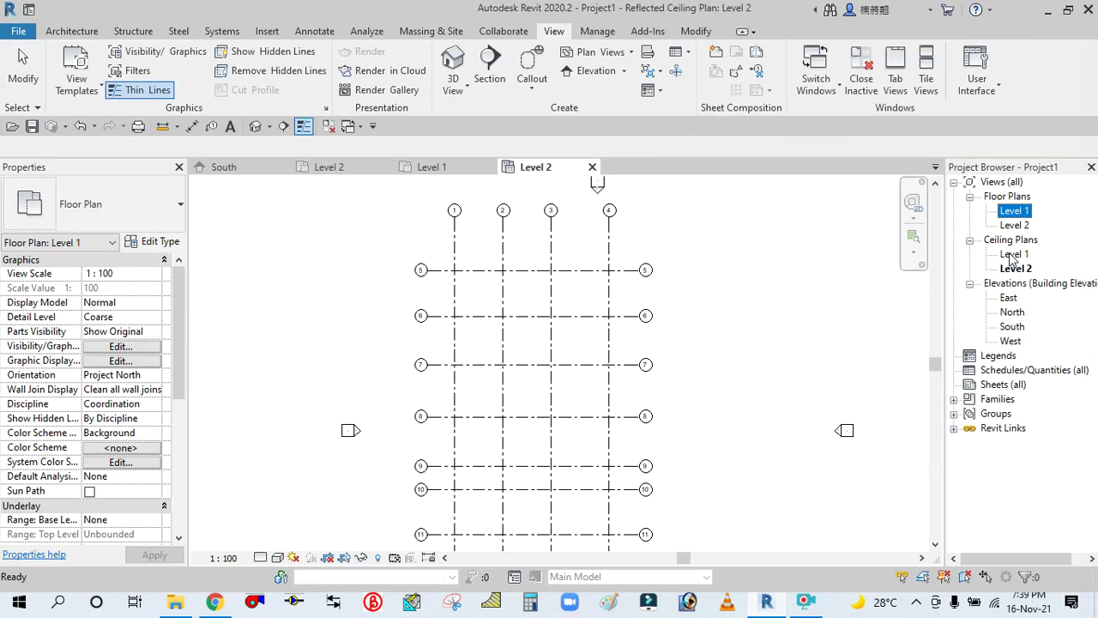
pyautogui.doubleClick(1012, 255)
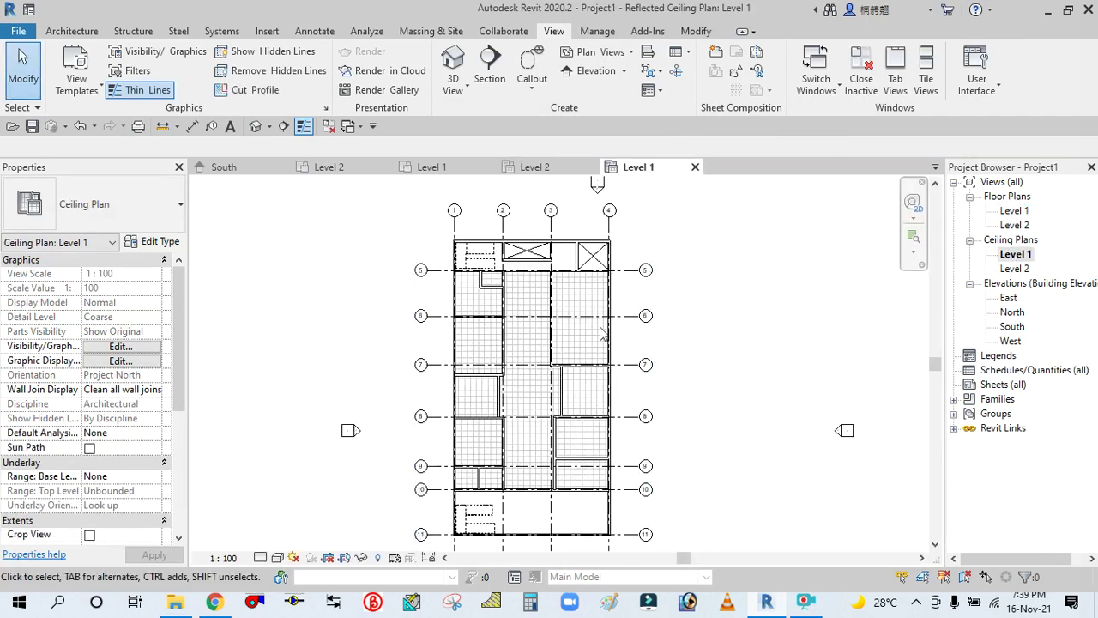
pyautogui.scroll(3, 600, 330)
pyautogui.scroll(-3, 519, 340)
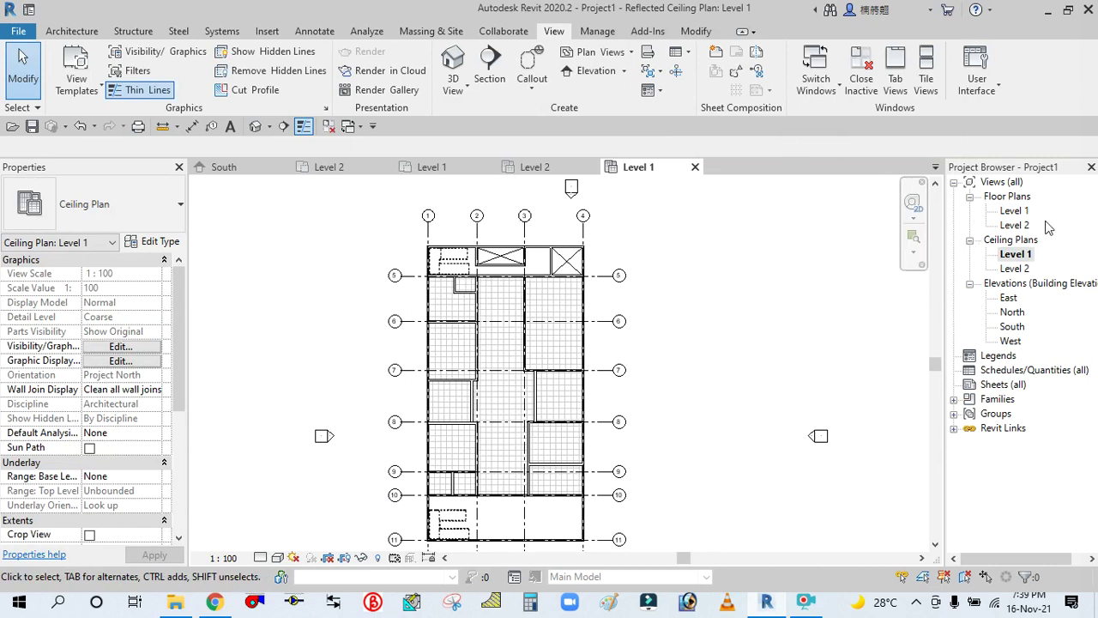
pyautogui.doubleClick(1013, 211)
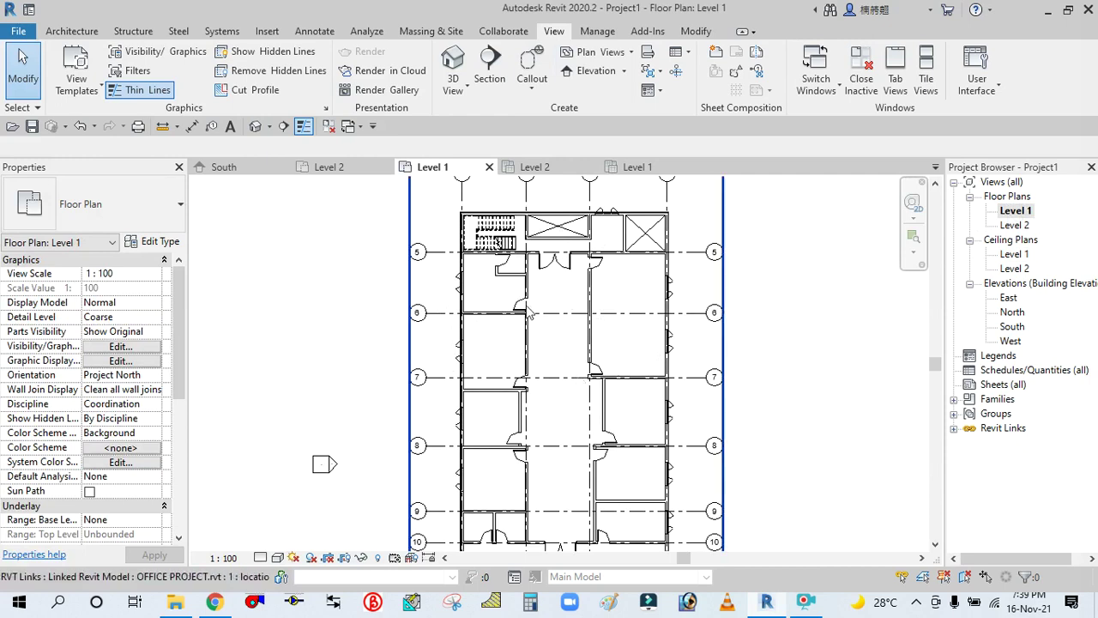
pyautogui.scroll(-1, 476, 322)
pyautogui.scroll(-1, 477, 322)
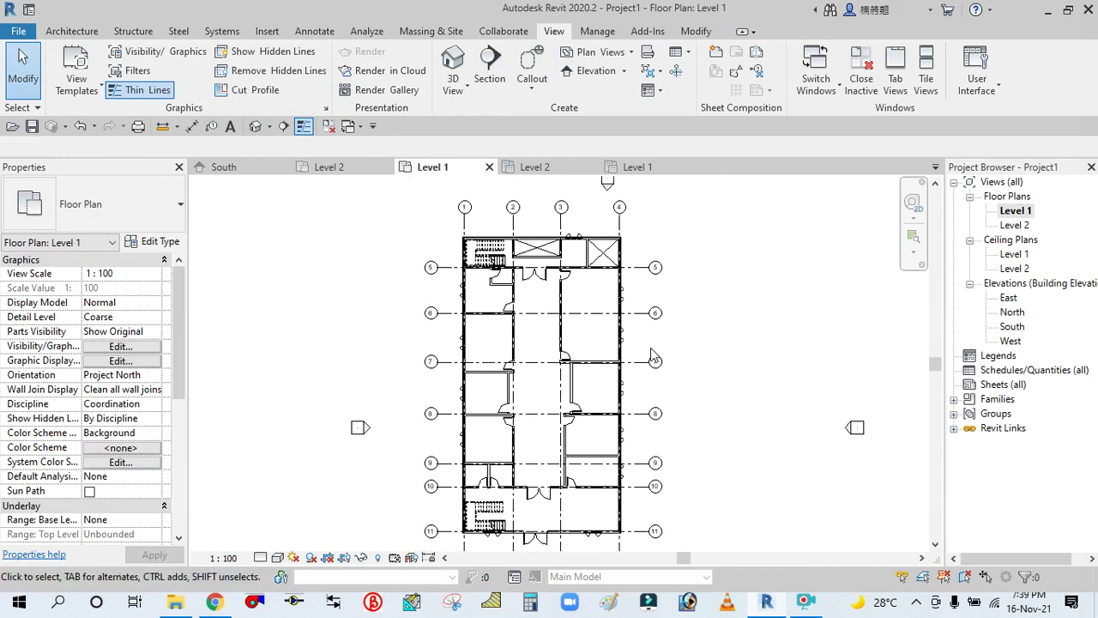
pyautogui.scroll(2, 683, 392)
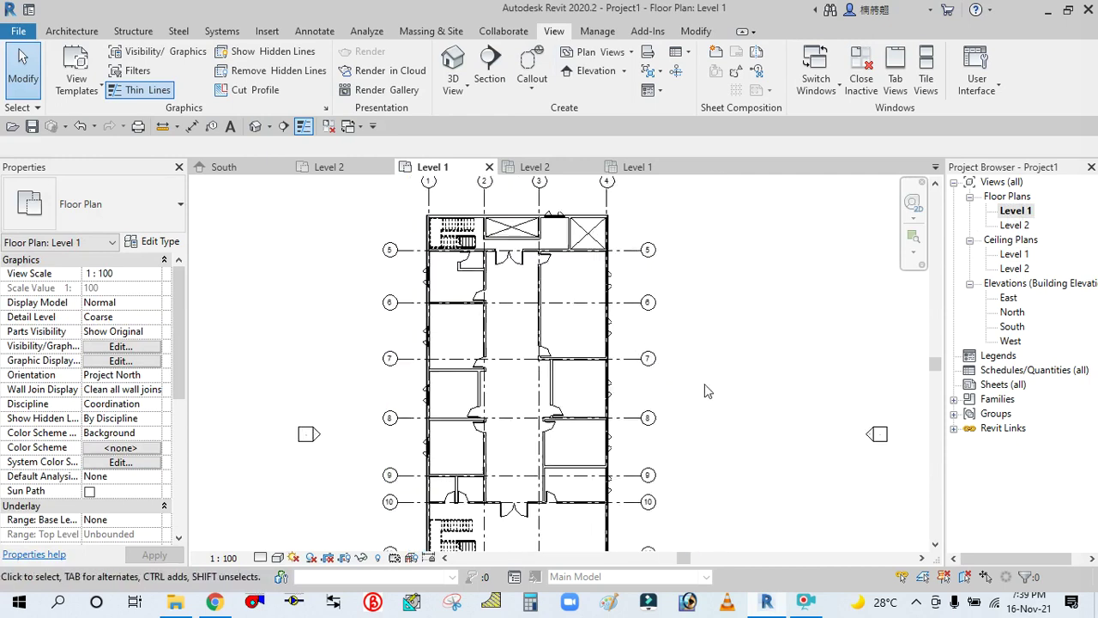
pyautogui.scroll(-2, 677, 351)
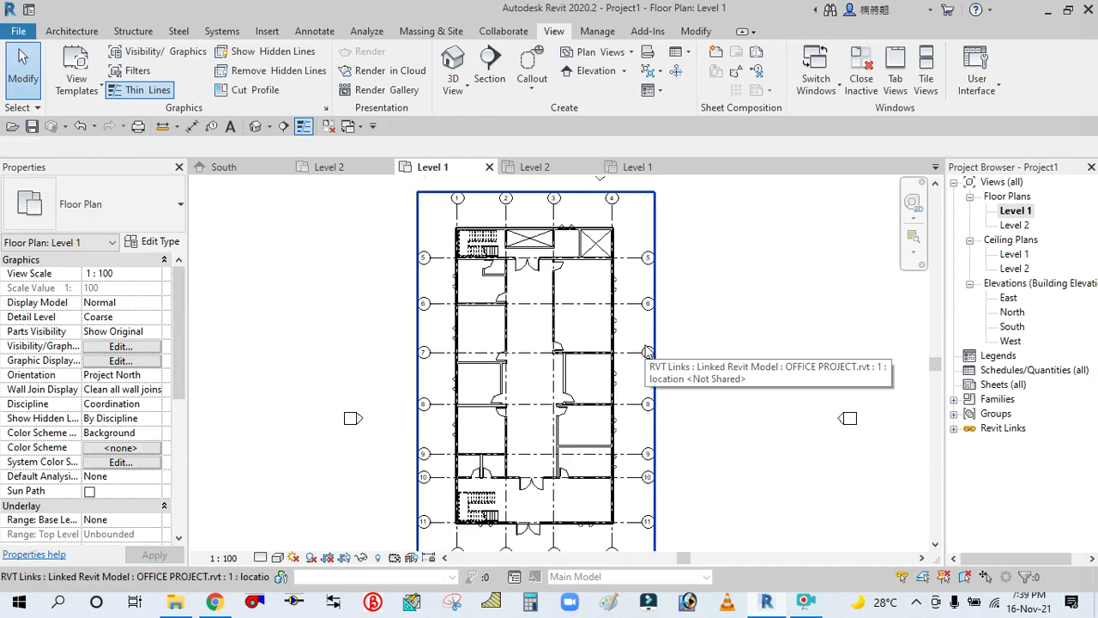
# - Turn on Room Bounding in the linked OFFICE PROJECT's type properties, then deselect it
pyautogui.click(647, 351)
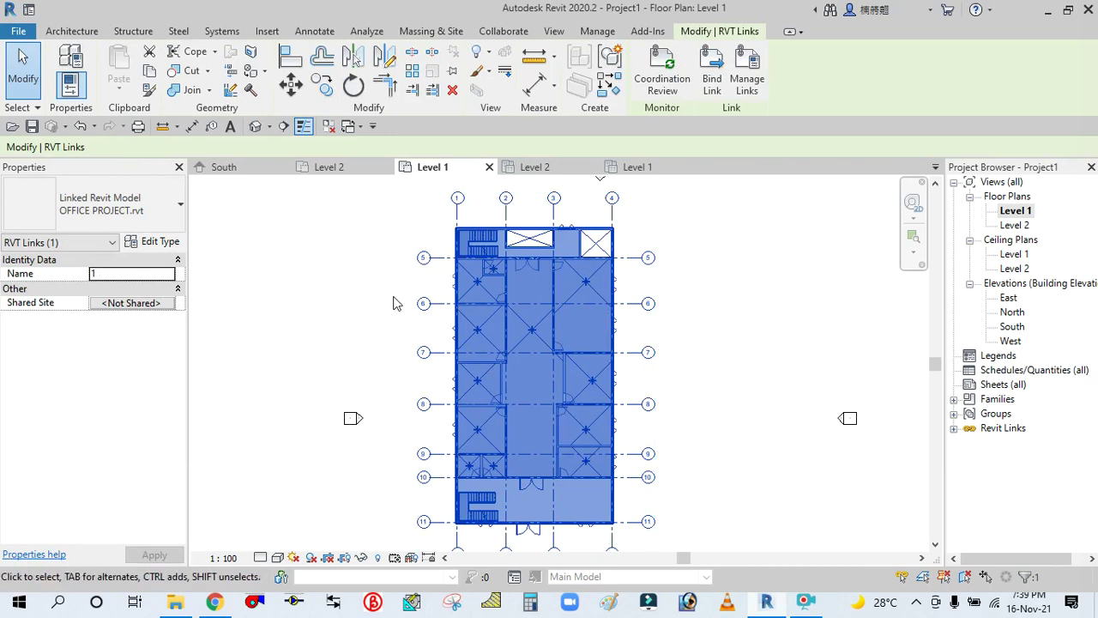
pyautogui.click(157, 243)
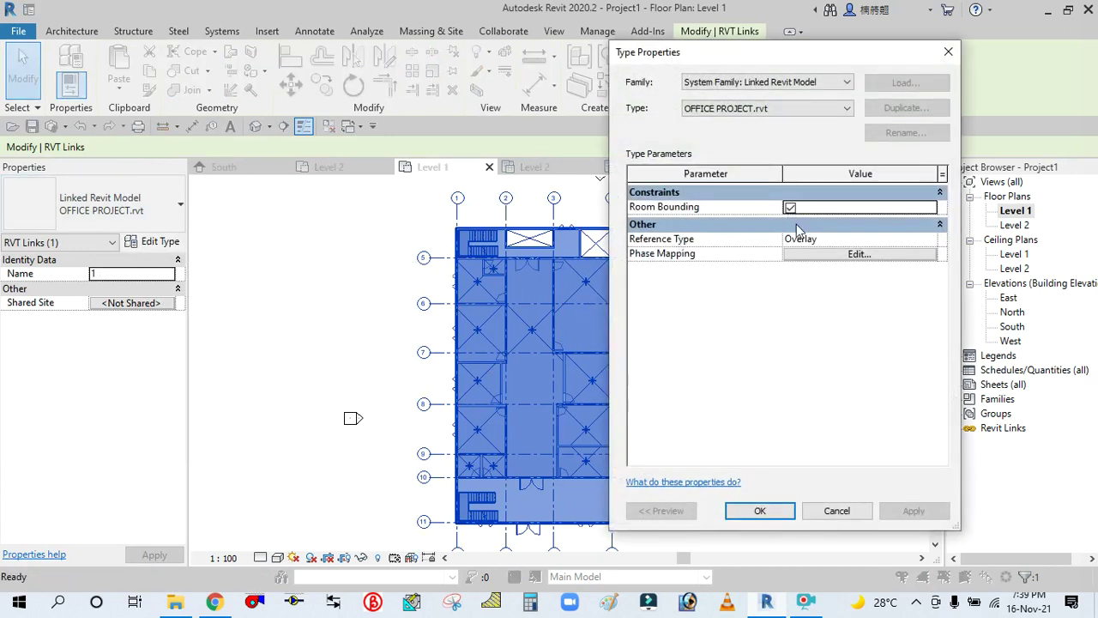
pyautogui.click(789, 208)
pyautogui.click(911, 513)
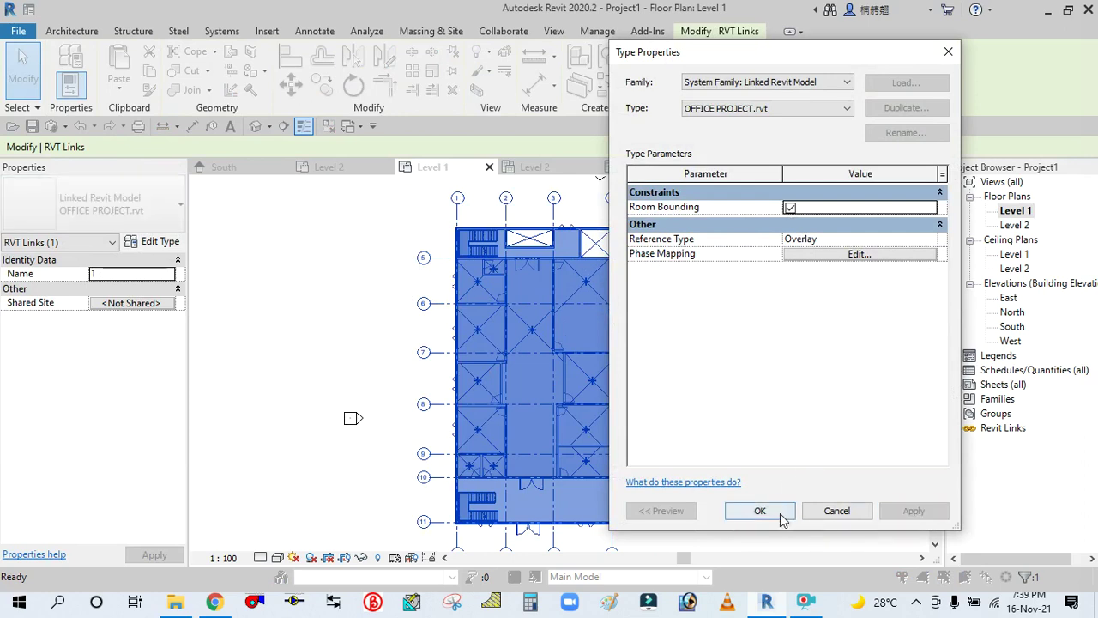
pyautogui.click(760, 511)
pyautogui.click(730, 350)
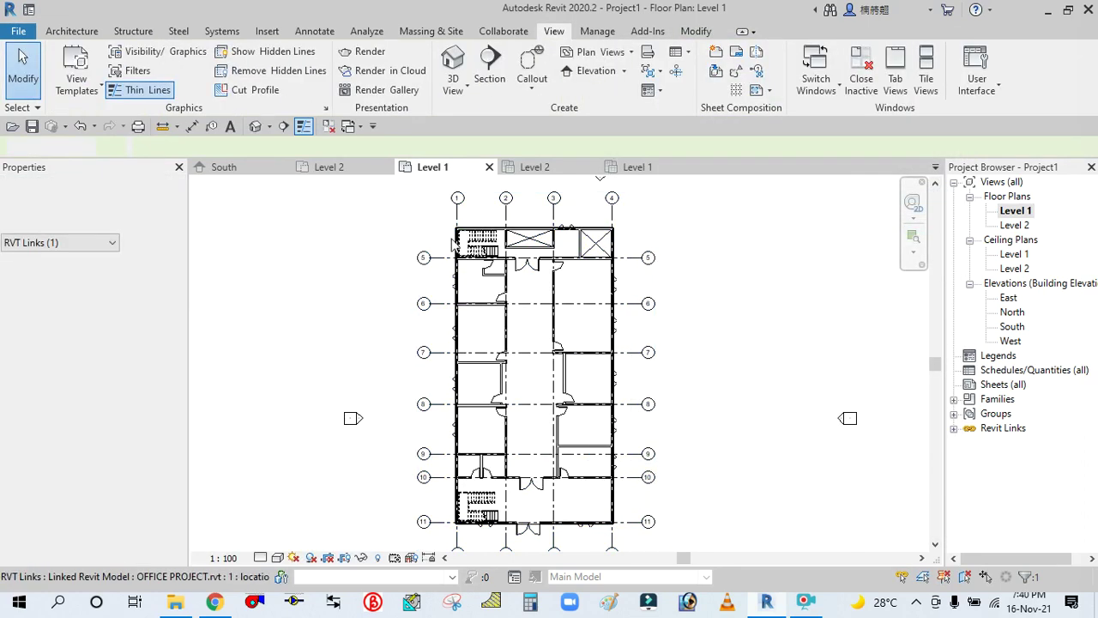
pyautogui.click(452, 244)
pyautogui.moveTo(452, 245); pyautogui.dragTo(474, 246, button='middle')
pyautogui.click(341, 264)
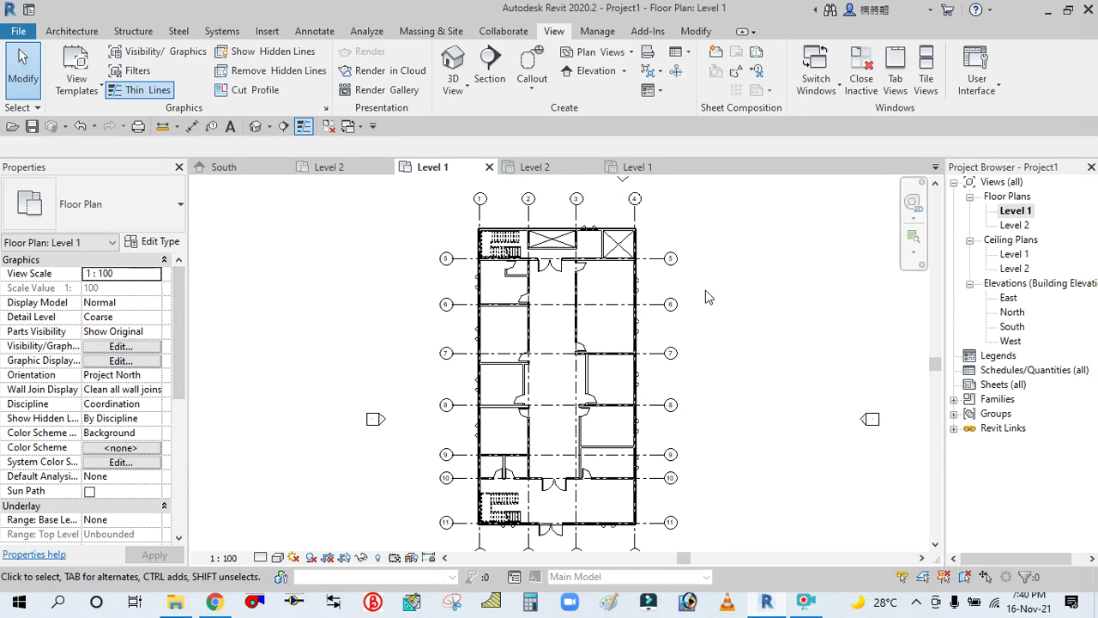
pyautogui.scroll(2, 593, 203)
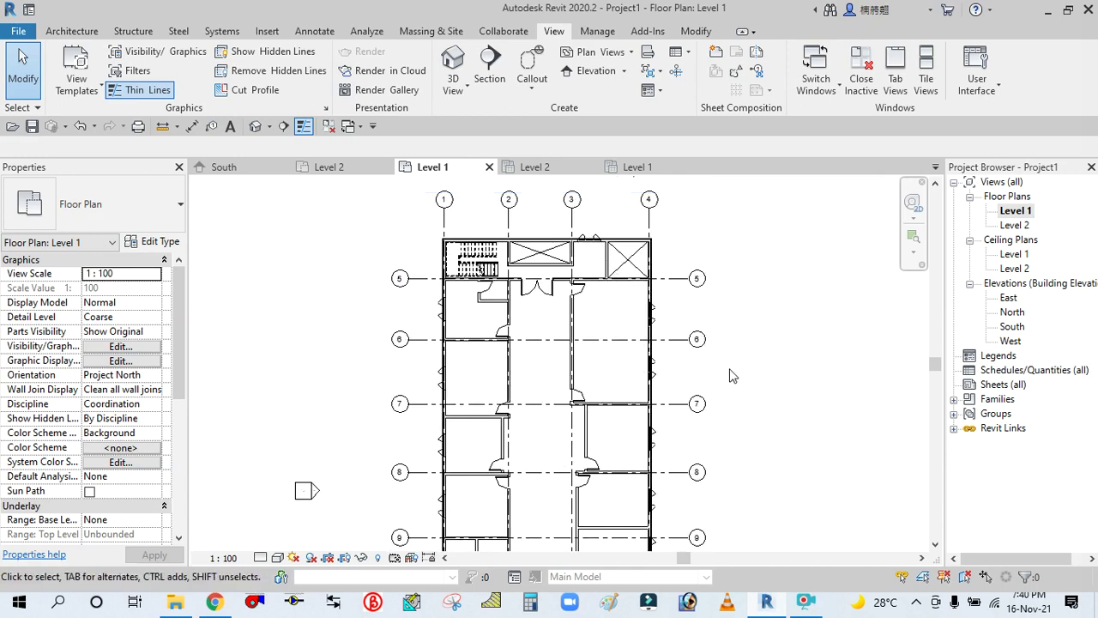
pyautogui.scroll(-3, 727, 418)
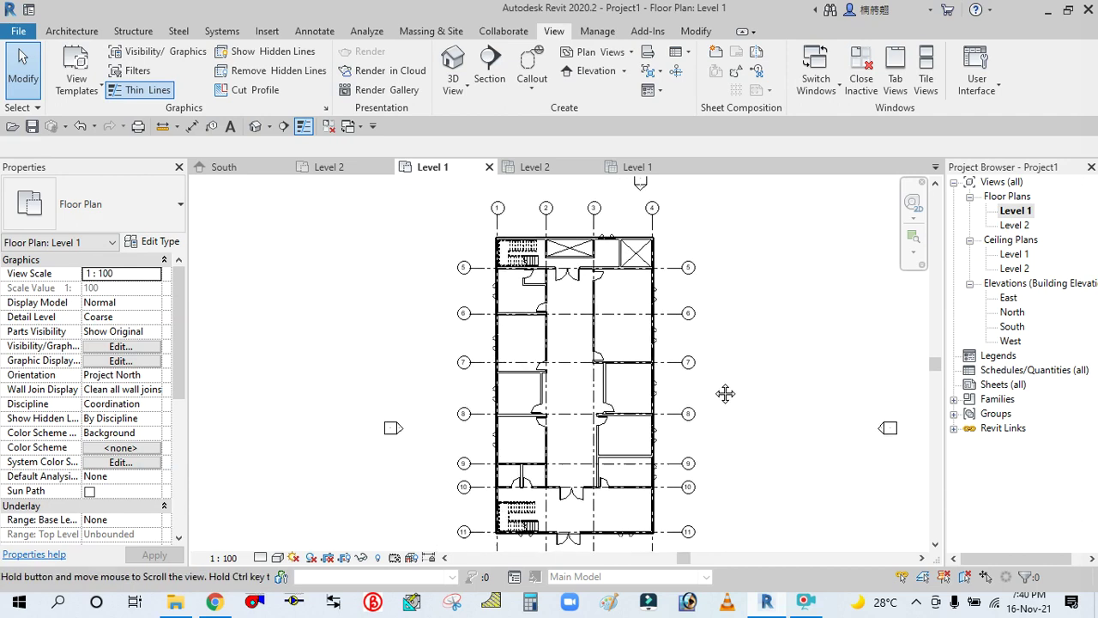